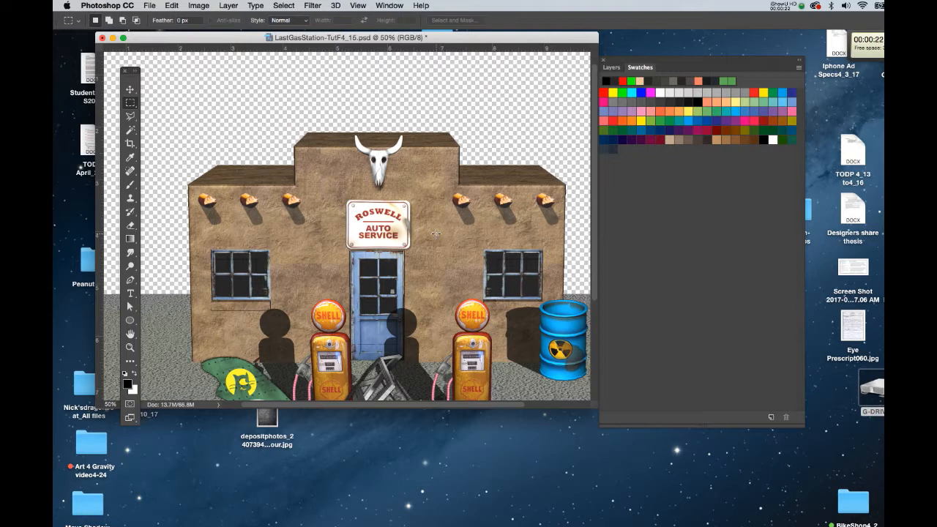
Step: Create a new document 1 inch wide, 0.75 inches tall at 200 pixels/inch
key(super+n)
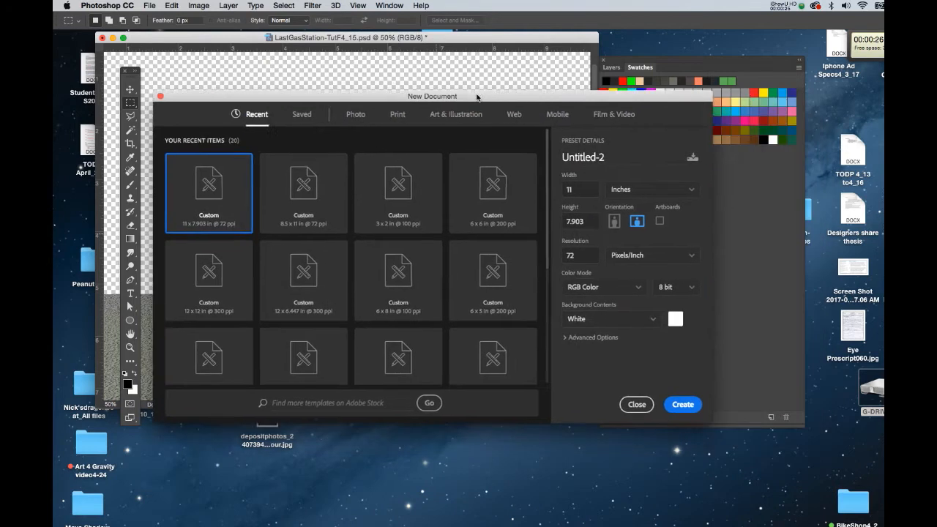
drag(574, 185, 540, 189)
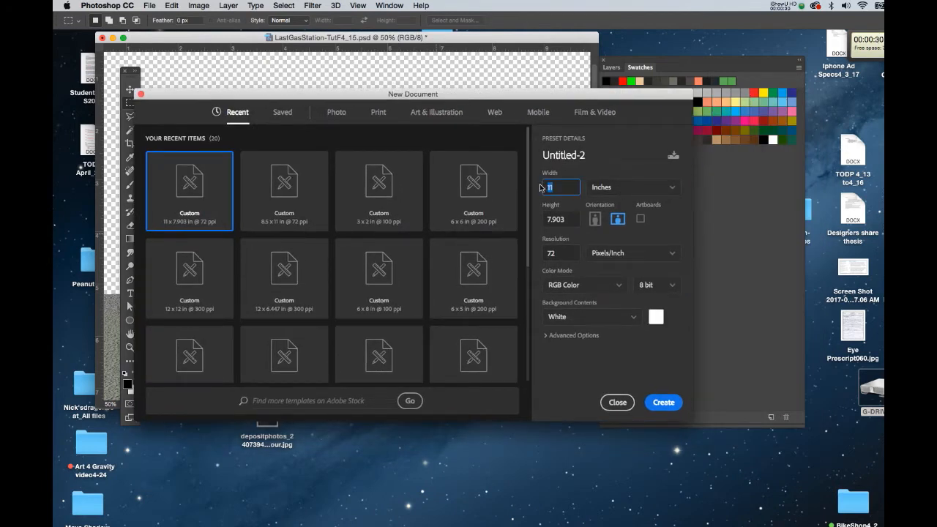
text(1)
key(Tab)
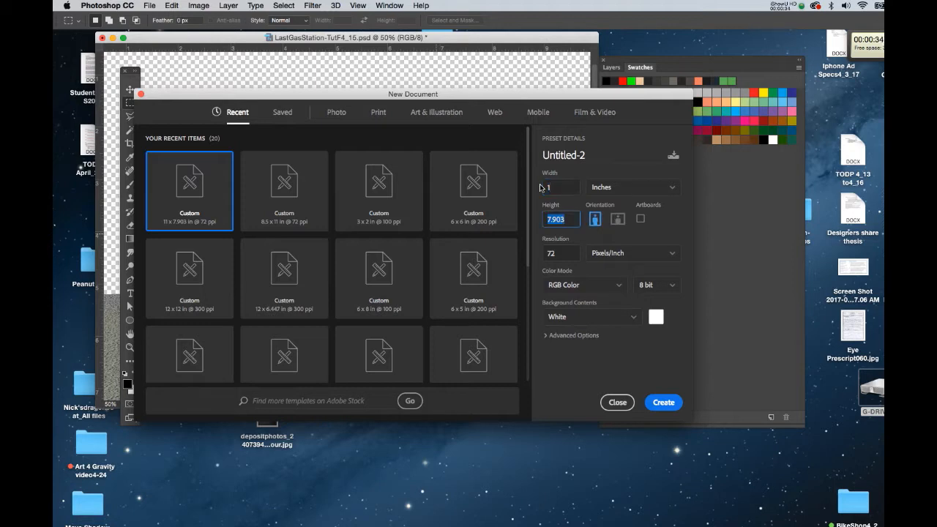
text(.75)
key(Tab)
text(200)
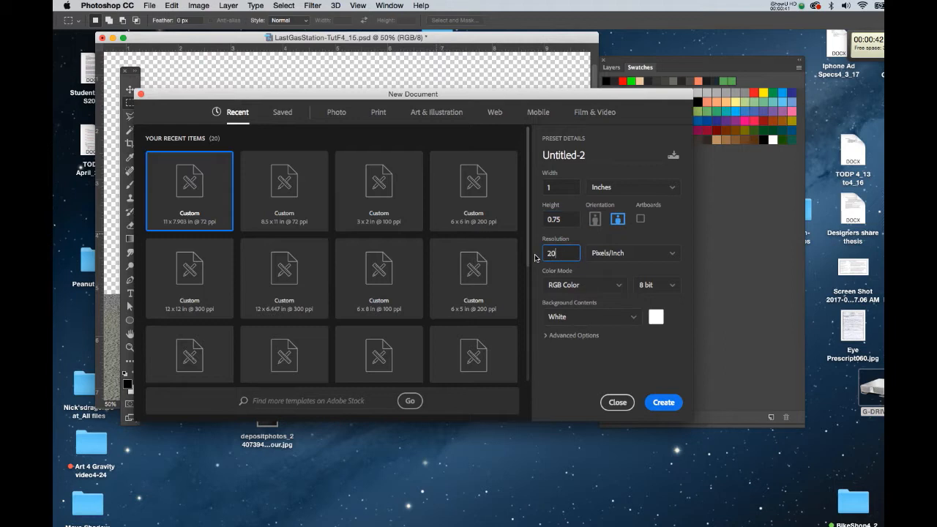
key(Return)
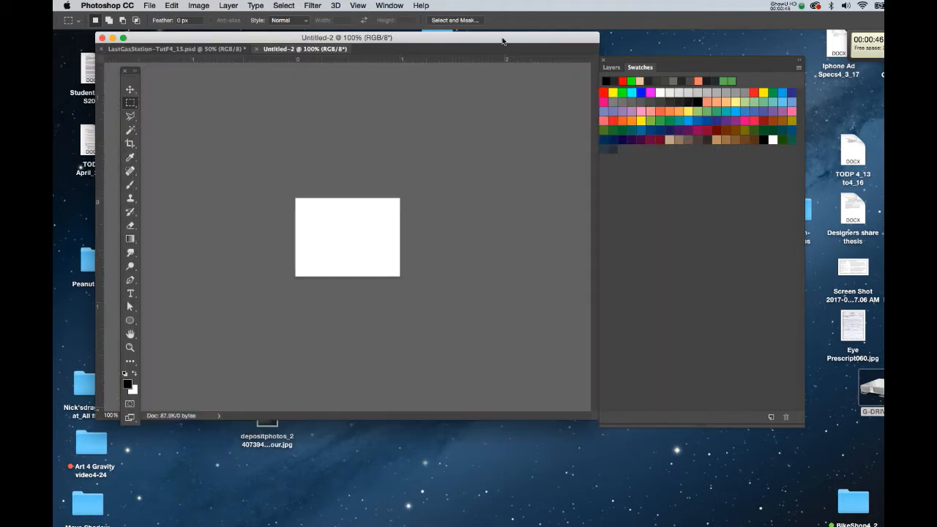
Step: Fill the canvas with a light gray swatch as the foreground color
drag(502, 41, 513, 43)
key(super+equal)
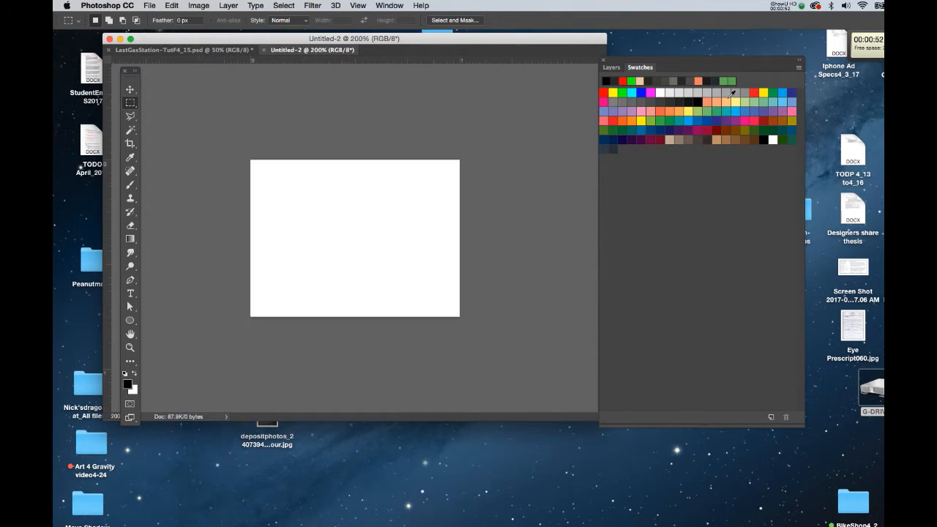
click(727, 92)
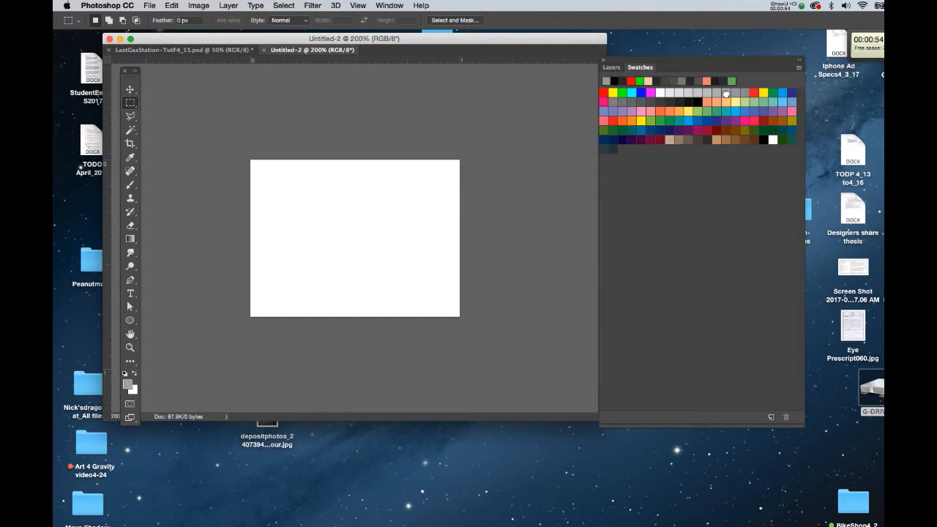
key(alt+BackSpace)
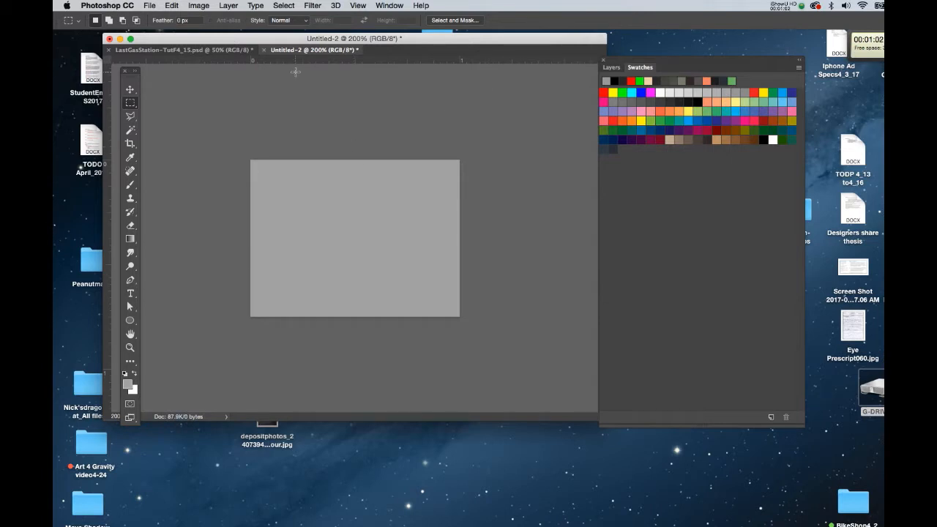
Step: Apply the Add Noise filter with Gaussian distribution and Monochromatic enabled
click(310, 8)
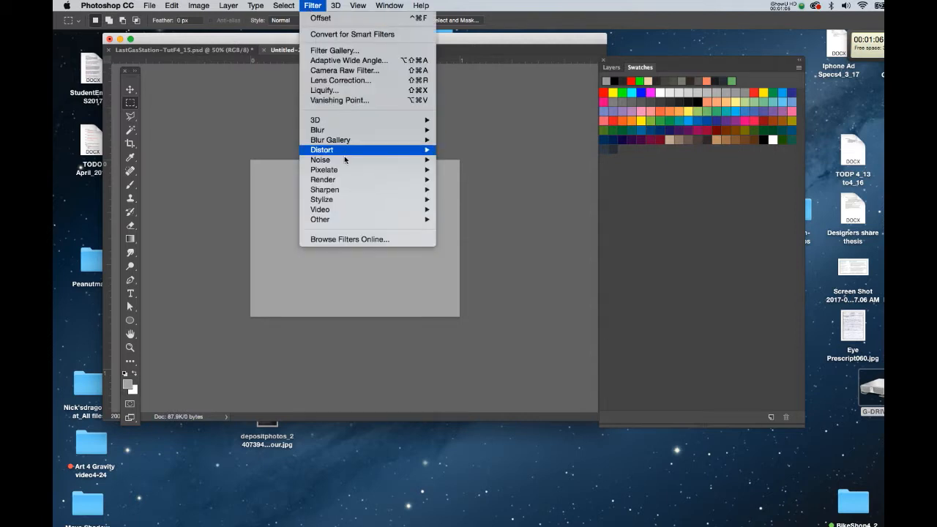
mouse_move(355, 161)
click(468, 160)
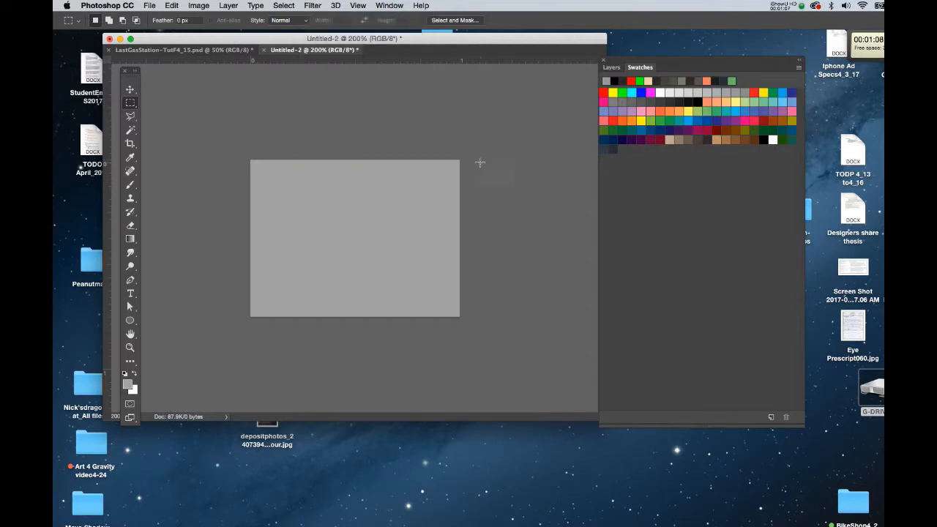
drag(615, 176, 618, 111)
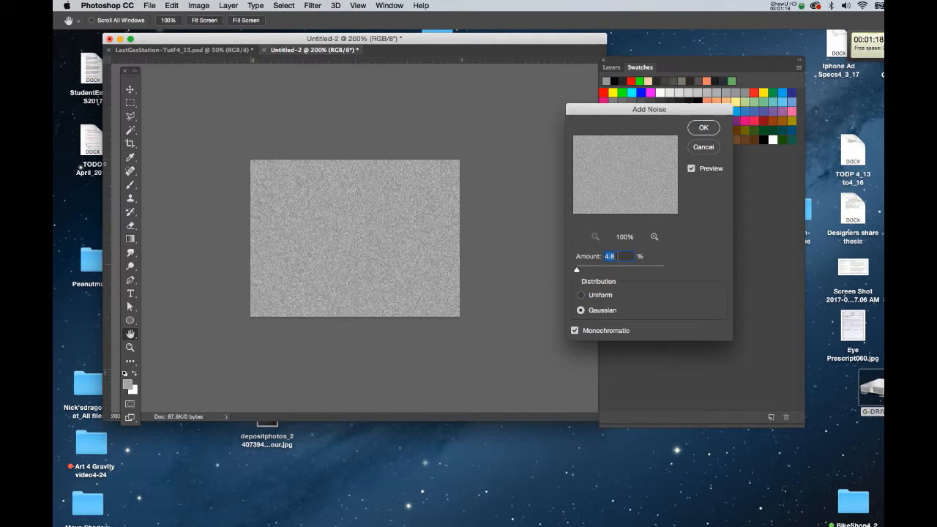
click(703, 127)
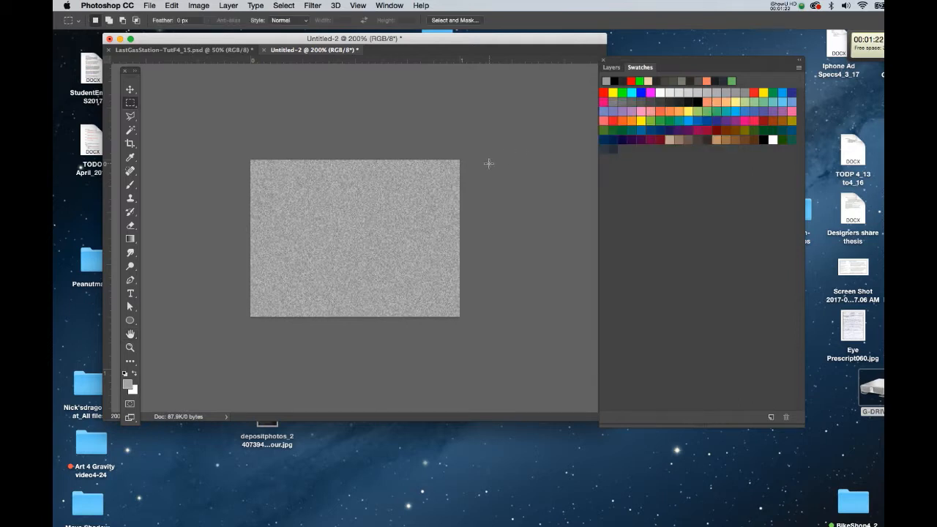
Step: With the Magic Wand at tolerance 1, select a canvas pixel and extend the selection to similar colors
key(w)
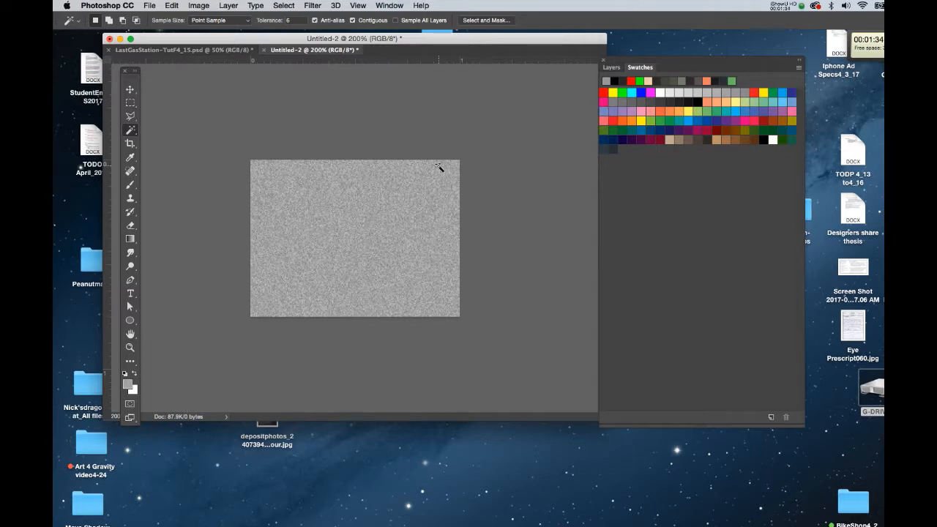
click(295, 21)
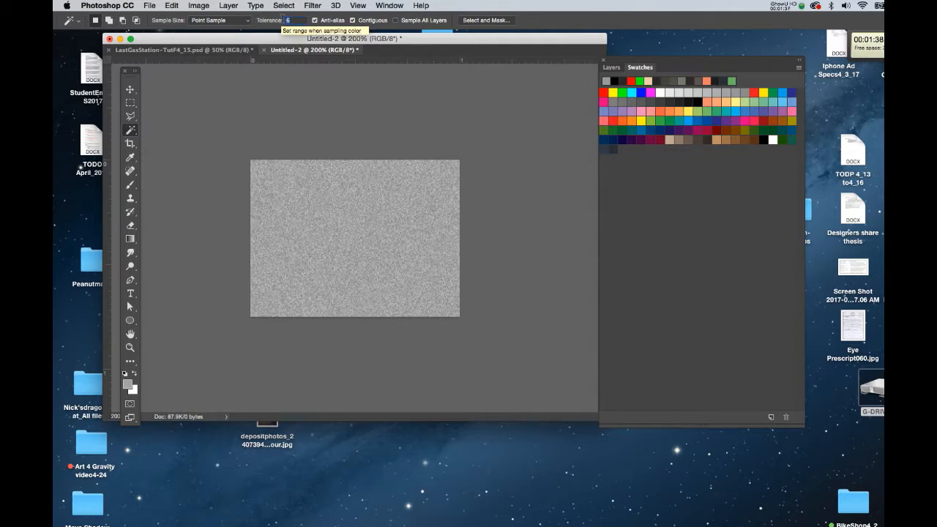
text(1)
click(341, 193)
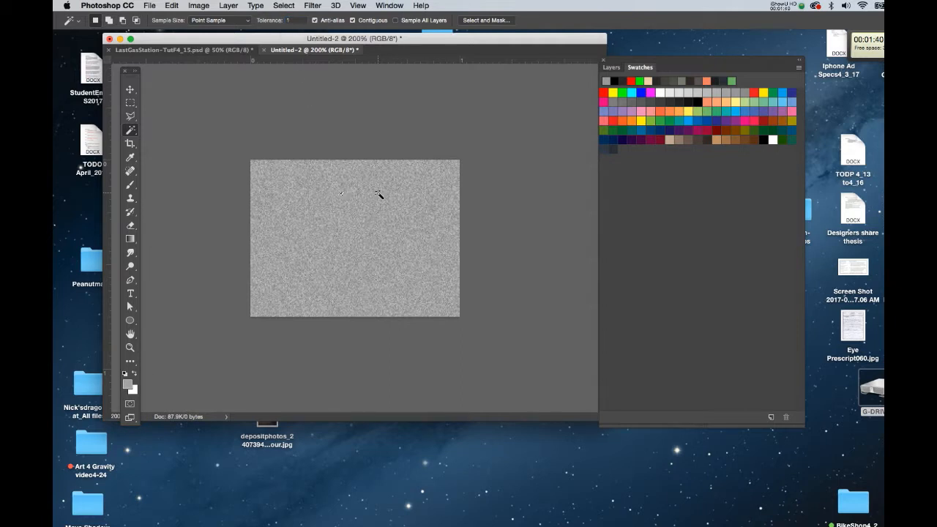
right_click(369, 189)
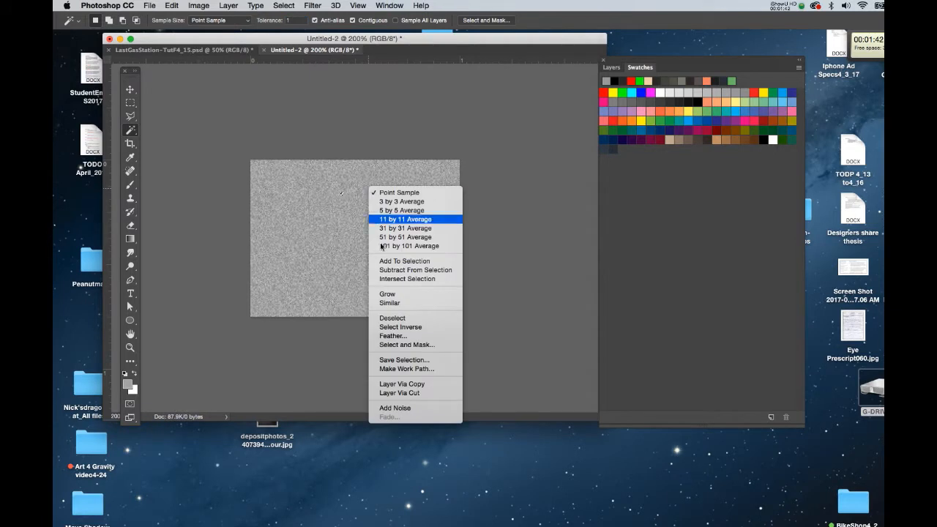
click(390, 302)
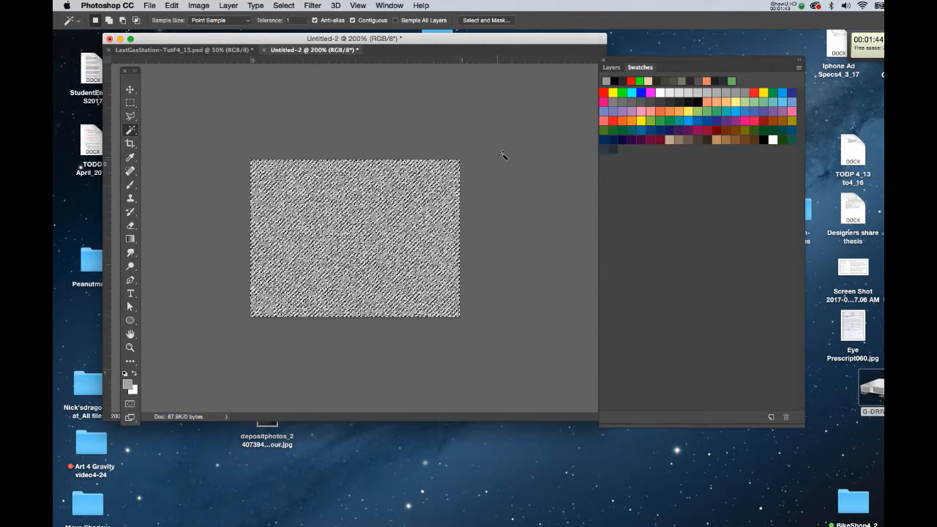
Step: Put the selected pixels on a new layer, briefly hiding and showing the Background to check it
click(611, 67)
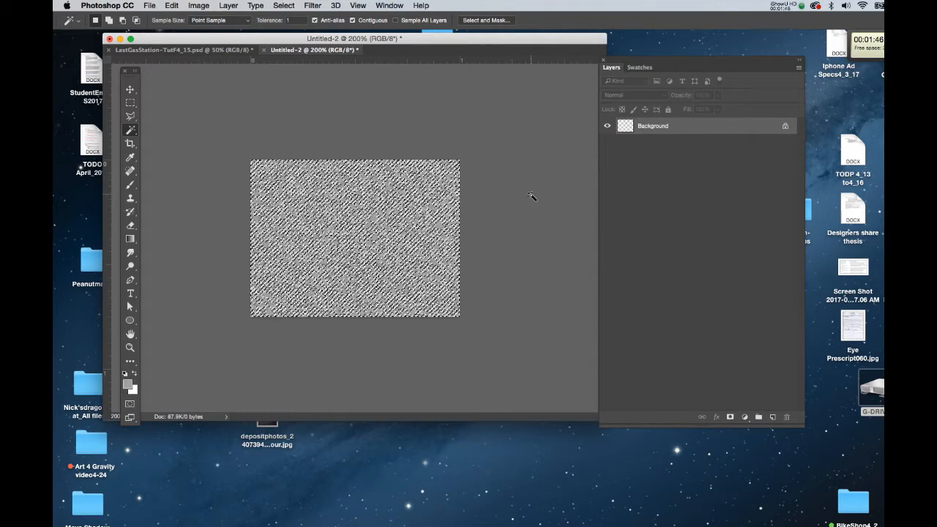
drag(517, 39, 516, 43)
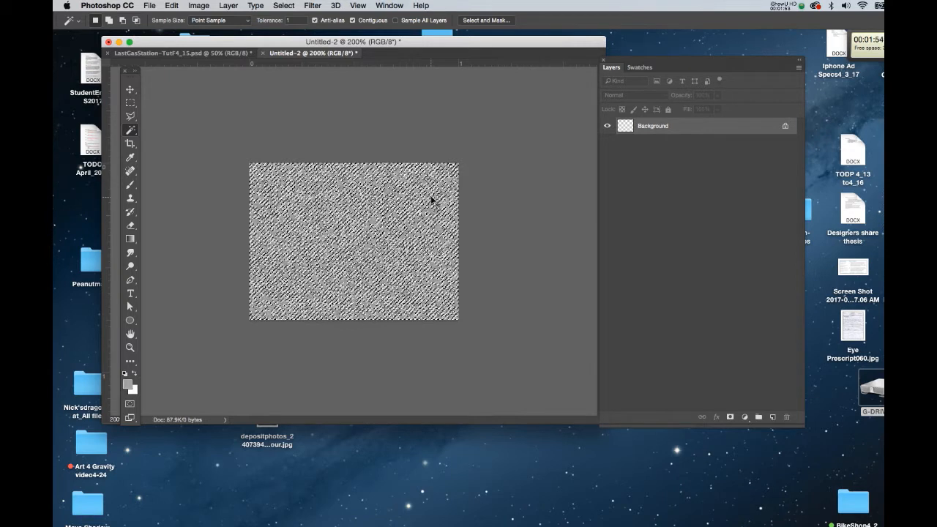
key(super+v)
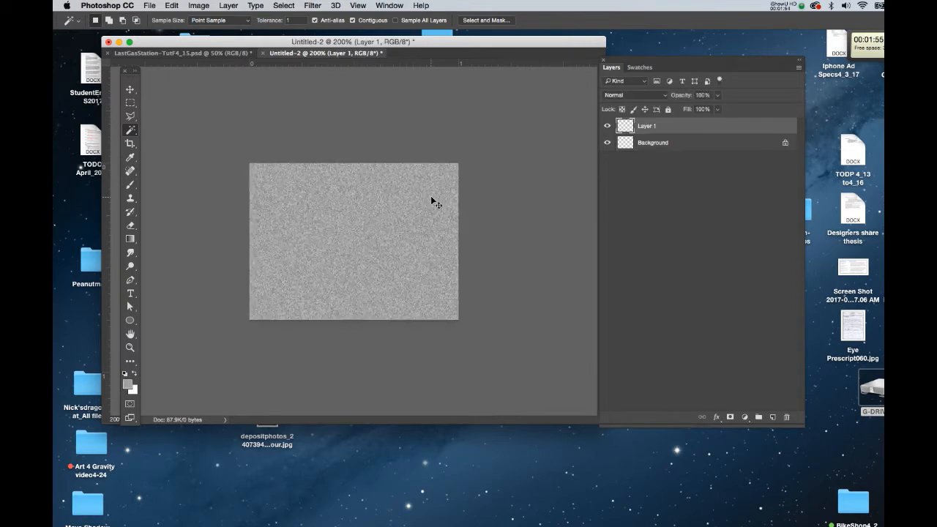
click(606, 144)
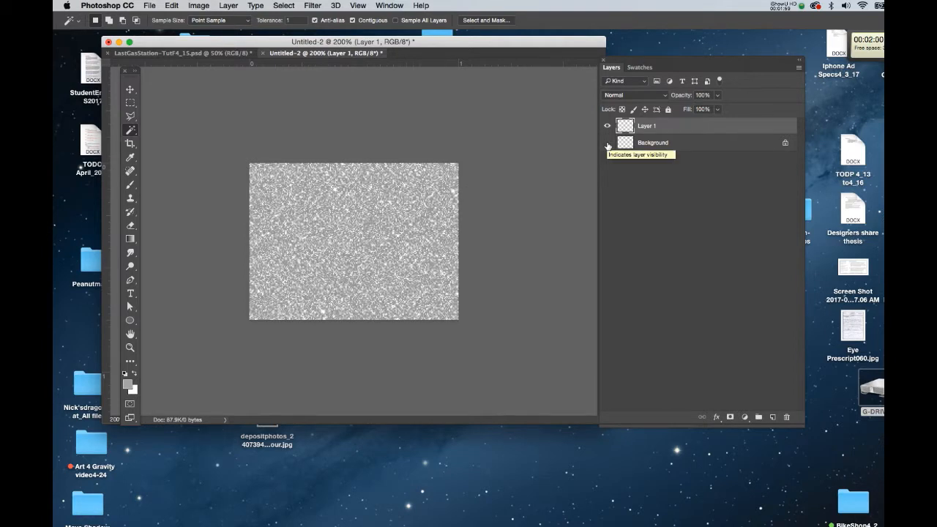
click(607, 144)
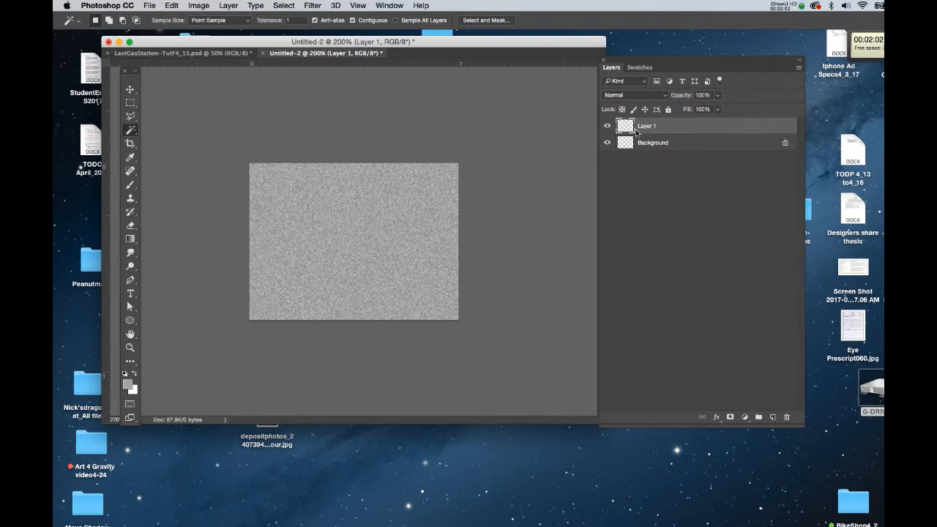
Step: Add a Bevel & Emboss layer style to Layer 1 with depth 105% and size 13 px
double_click(704, 126)
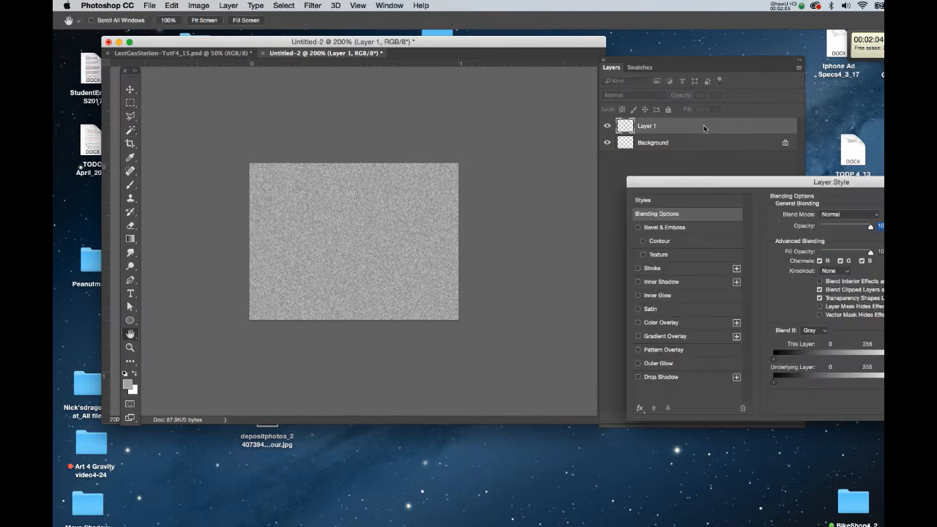
drag(698, 179, 668, 155)
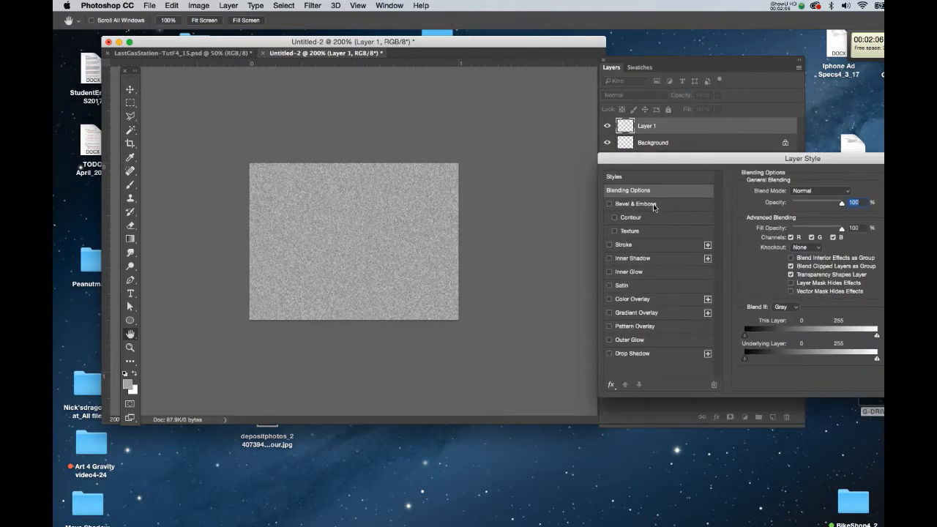
click(654, 204)
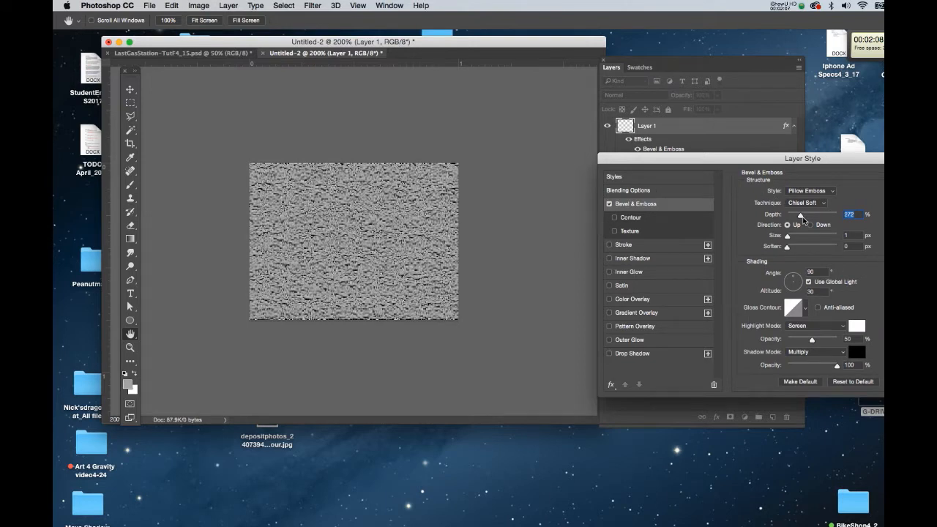
drag(802, 217, 788, 236)
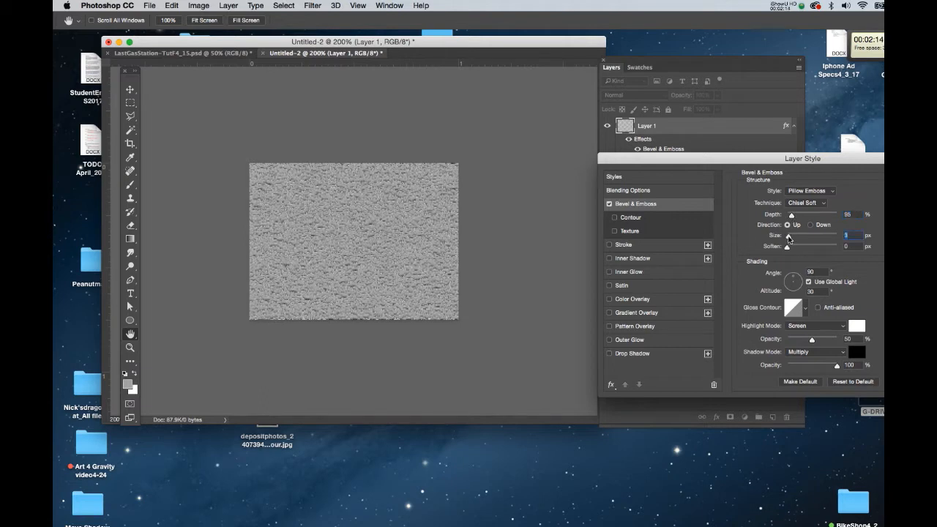
click(788, 249)
drag(791, 215, 788, 217)
drag(787, 250, 792, 219)
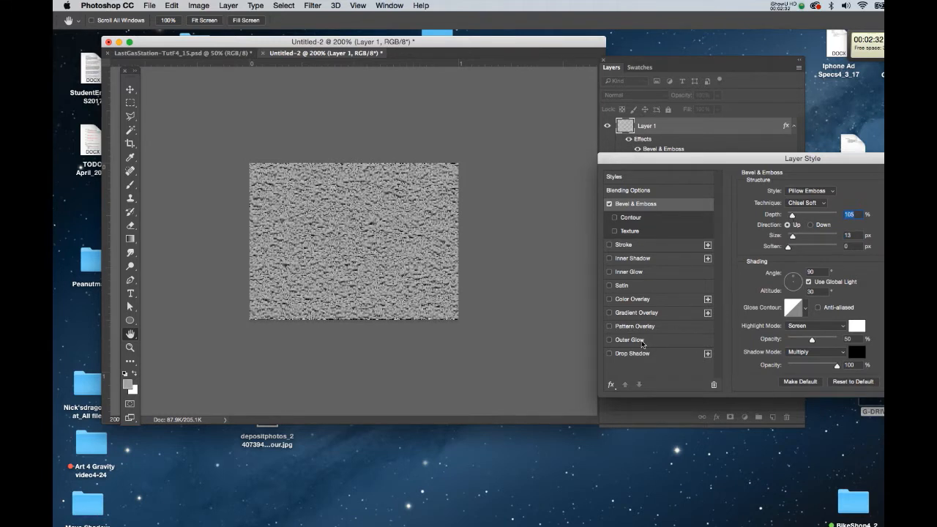
Step: Add an Outer Glow with 58% opacity and 8% spread, then apply the layer style
click(643, 341)
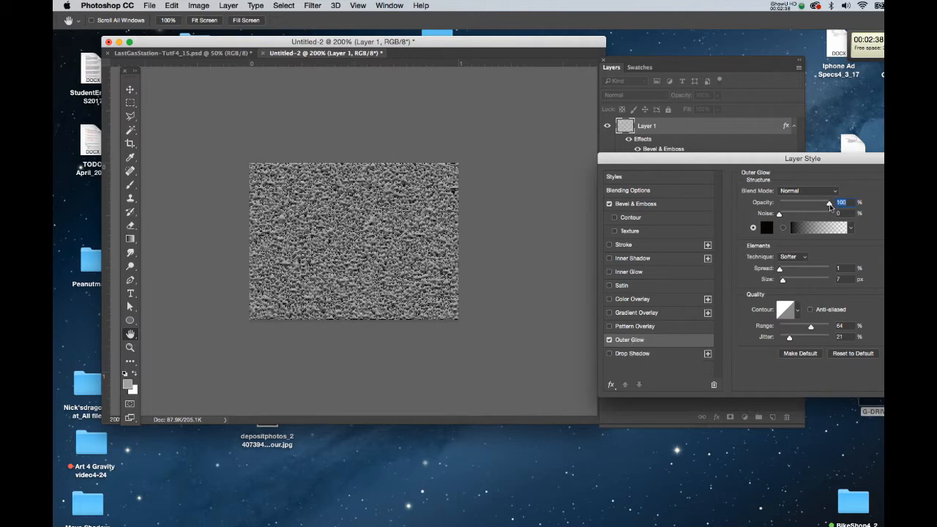
drag(825, 207, 778, 214)
drag(779, 268, 782, 270)
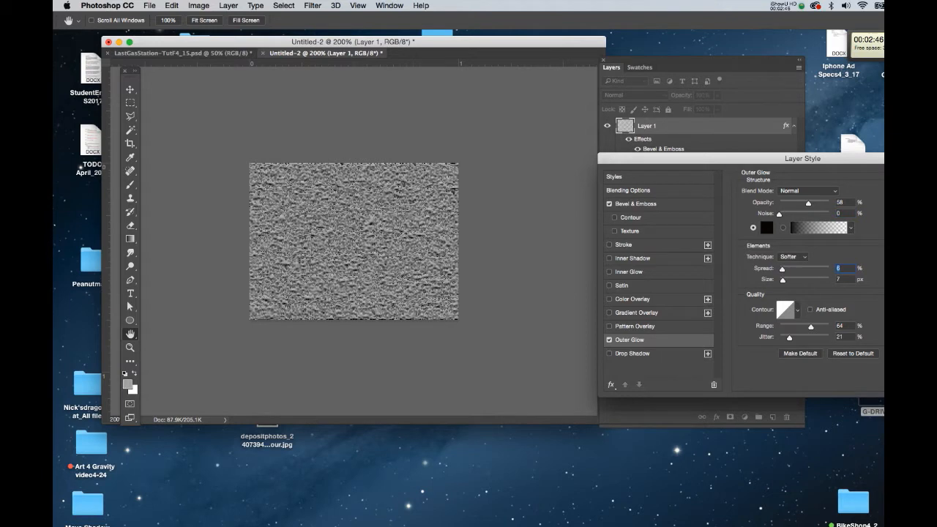
key(Return)
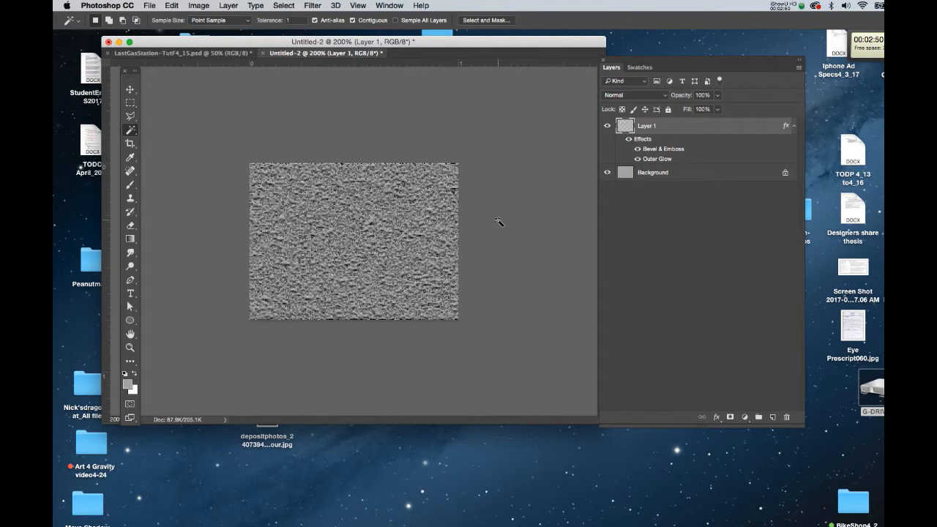
Step: Collapse Layer 1's effects and create a new empty layer above it
click(789, 127)
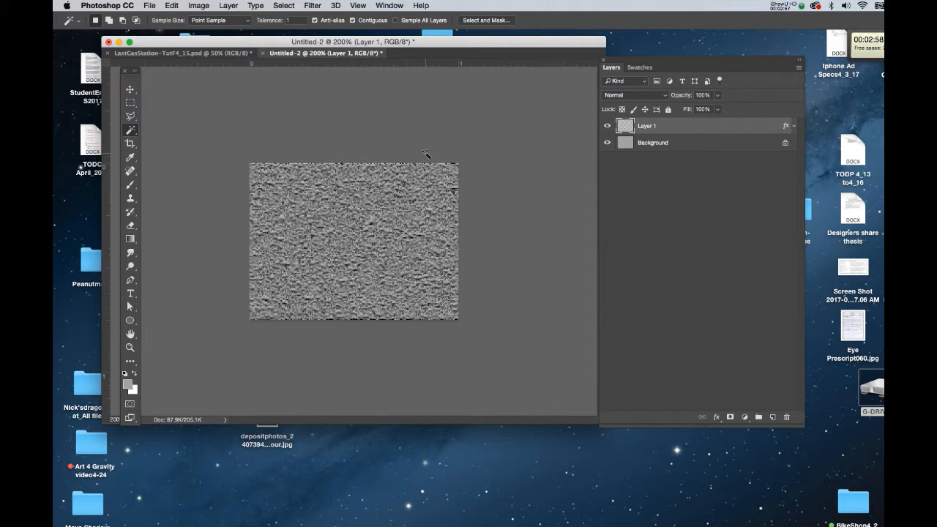
key(m)
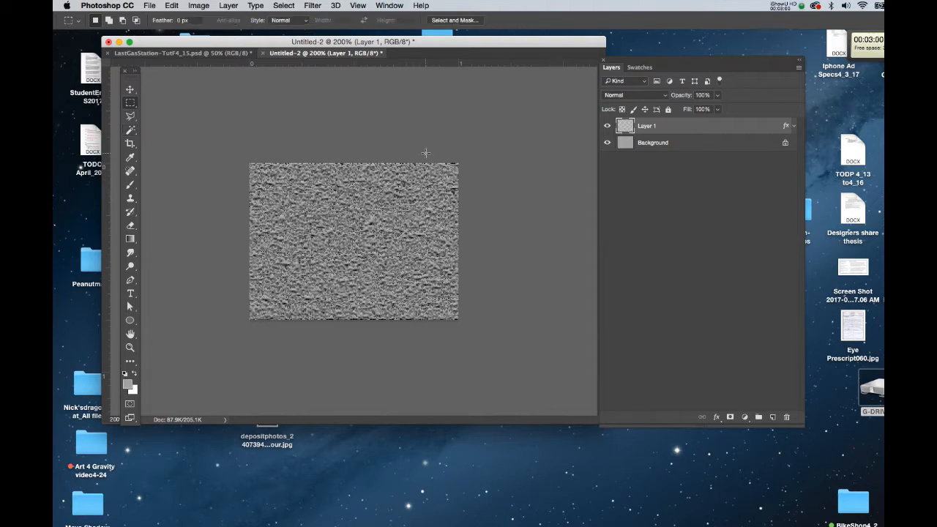
key(shift+super+n)
key(Return)
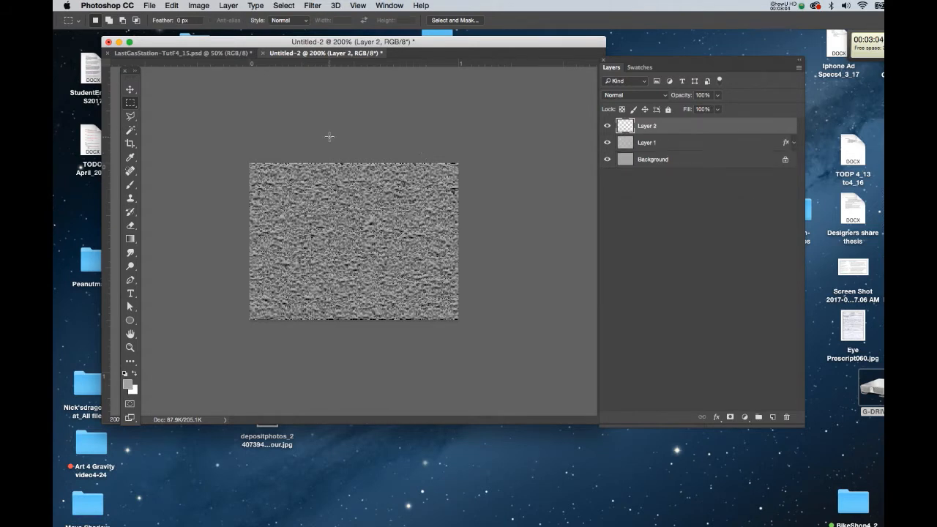
drag(315, 43, 346, 54)
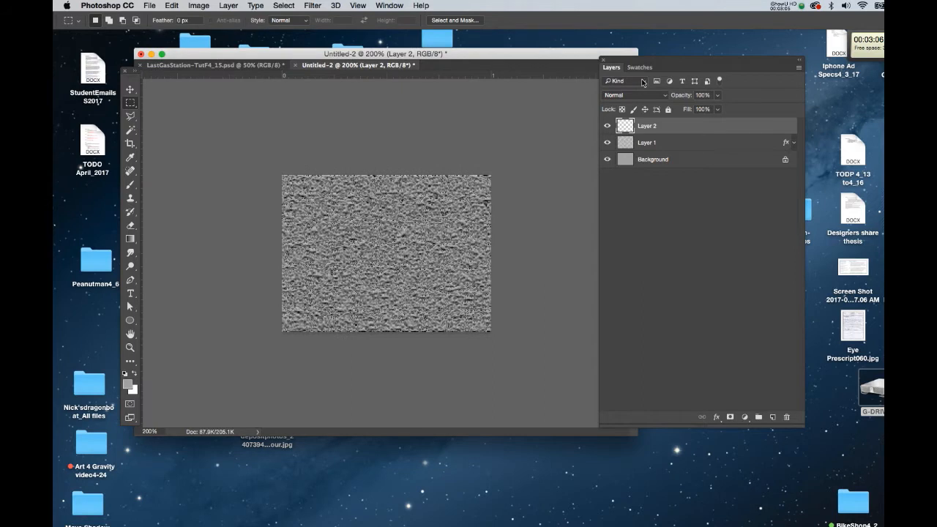
drag(638, 61, 677, 60)
drag(587, 59, 610, 55)
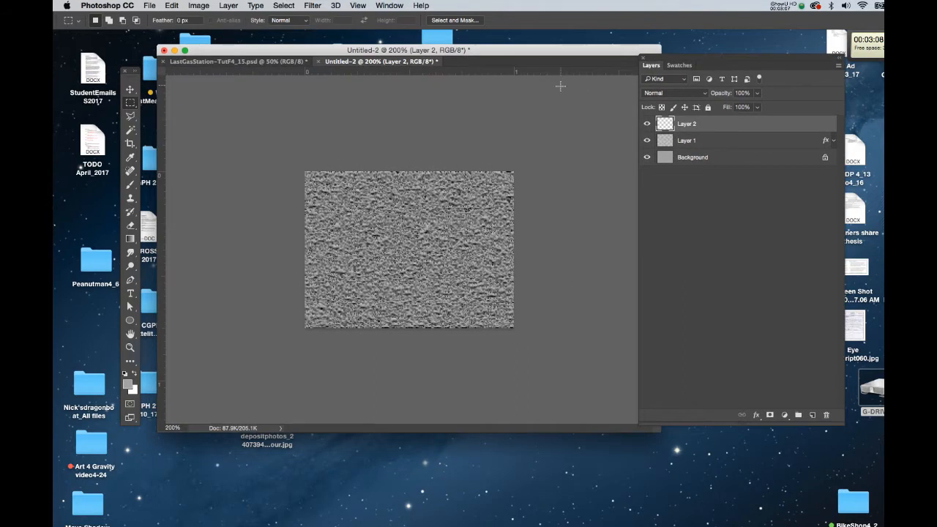
Step: Zoom in to 300% and add a horizontal guide near the texture's top plus vertical guides near its left and right edges
key(super+plus)
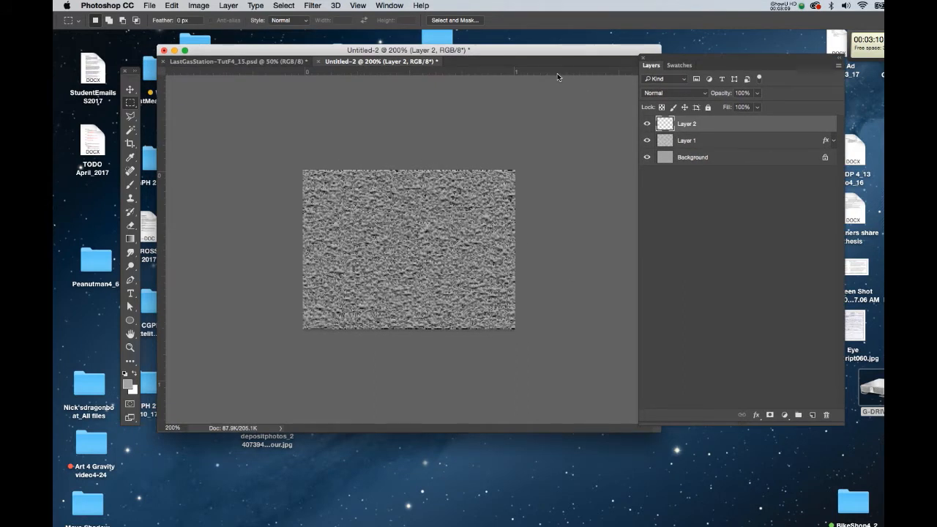
drag(556, 71, 559, 143)
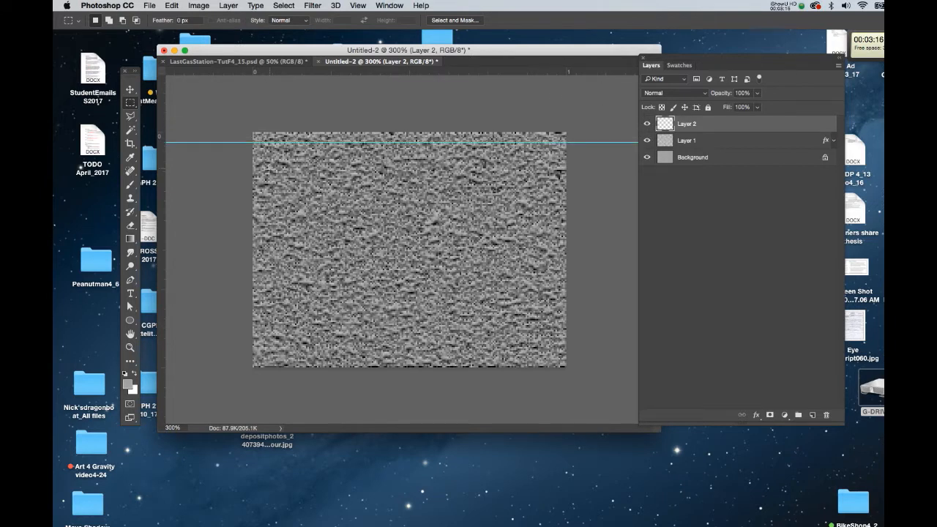
drag(164, 259, 262, 276)
drag(164, 251, 557, 276)
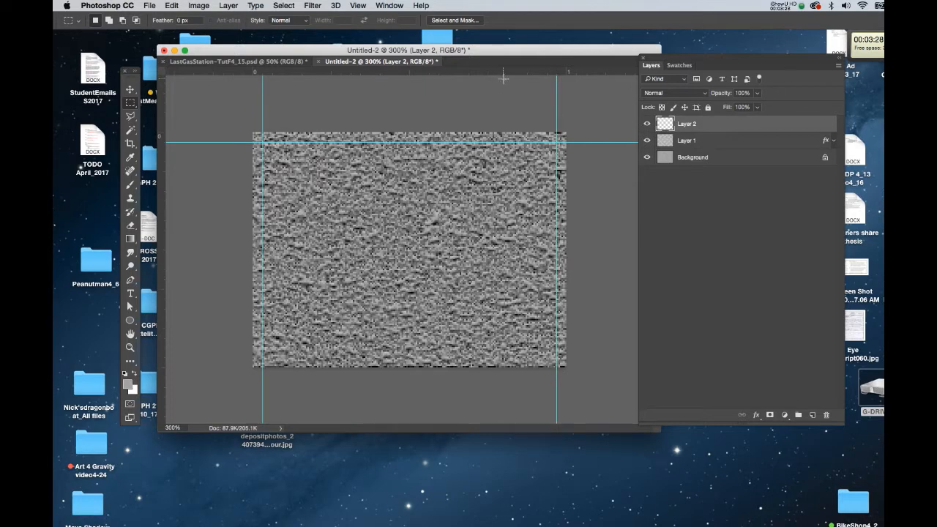
Step: Add two more horizontal guides, one across the middle of the texture and one near its bottom edge
drag(503, 72, 502, 245)
drag(498, 338, 497, 358)
drag(438, 71, 424, 249)
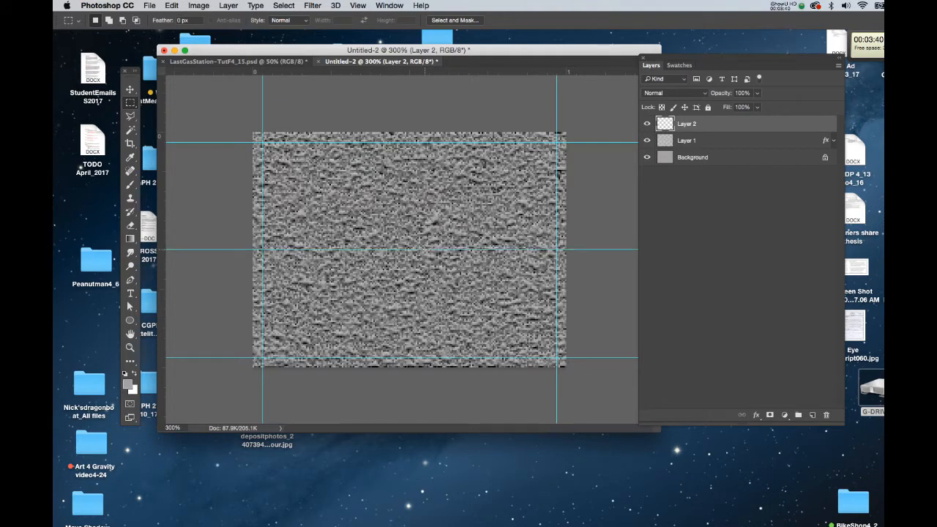
Step: Check the document size in inches in the Image Size dialog and close it
key(super+alt+i)
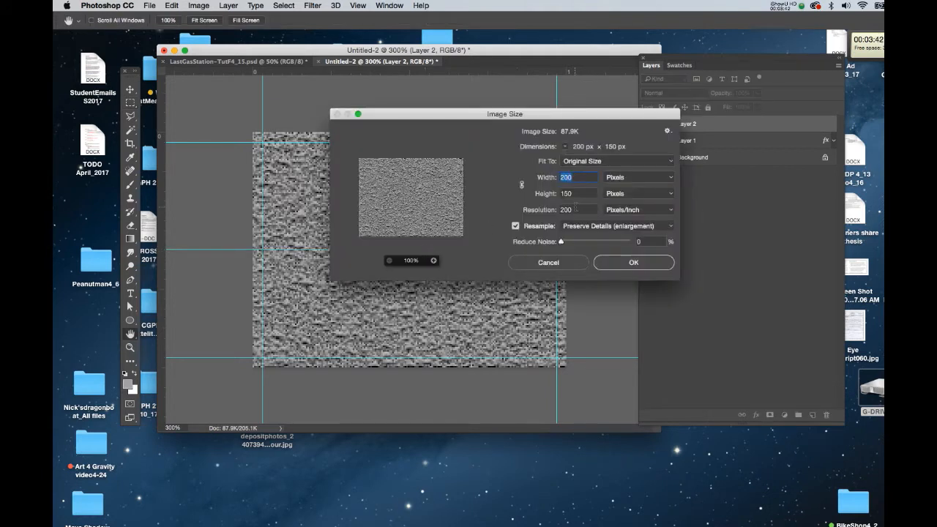
click(635, 179)
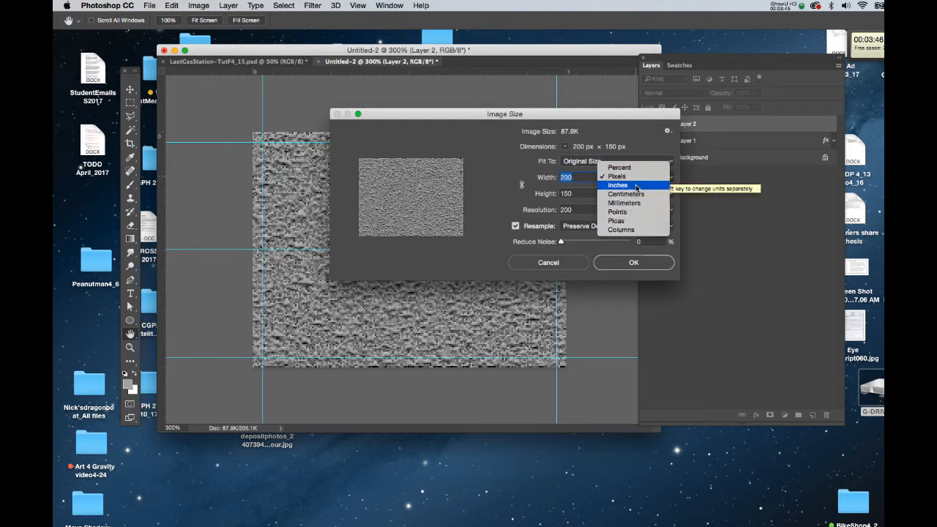
click(637, 187)
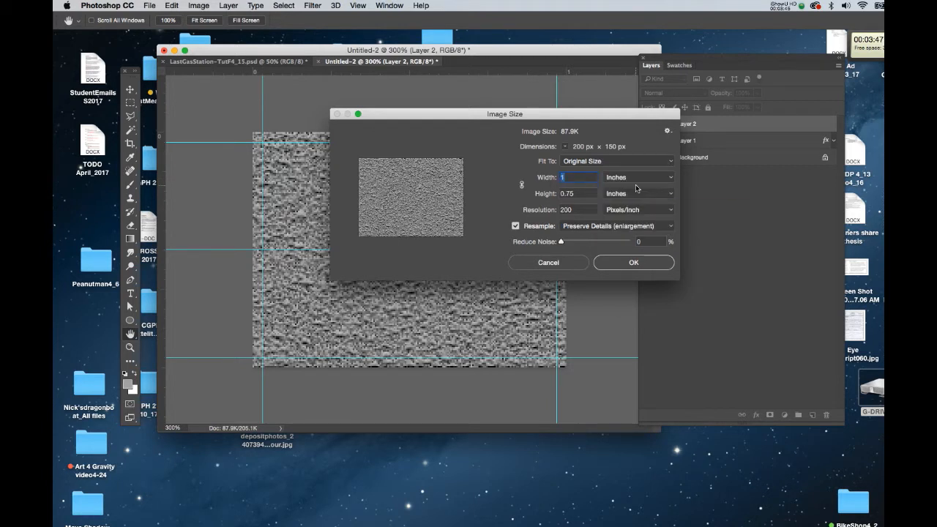
click(613, 265)
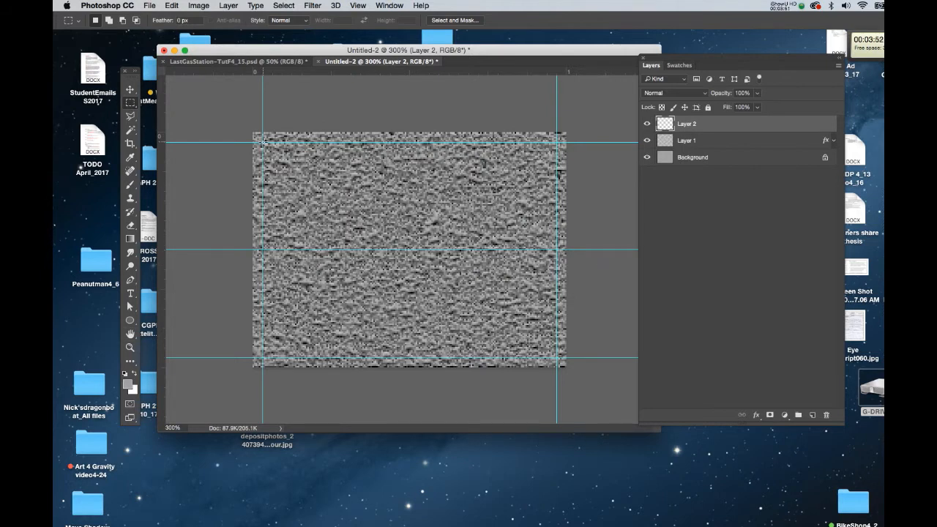
Step: Select the upper band between the top and middle guides with a rectangular marquee snapped to the guides
drag(263, 142, 559, 249)
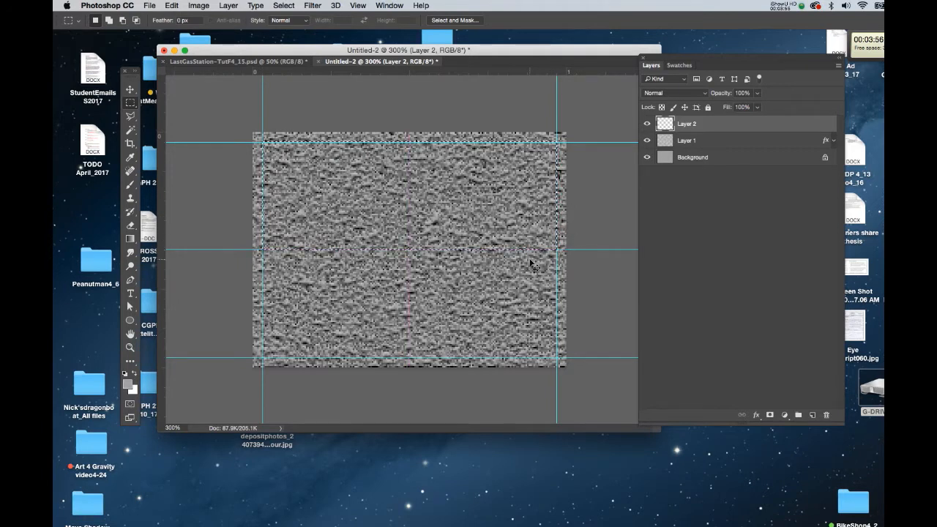
click(359, 6)
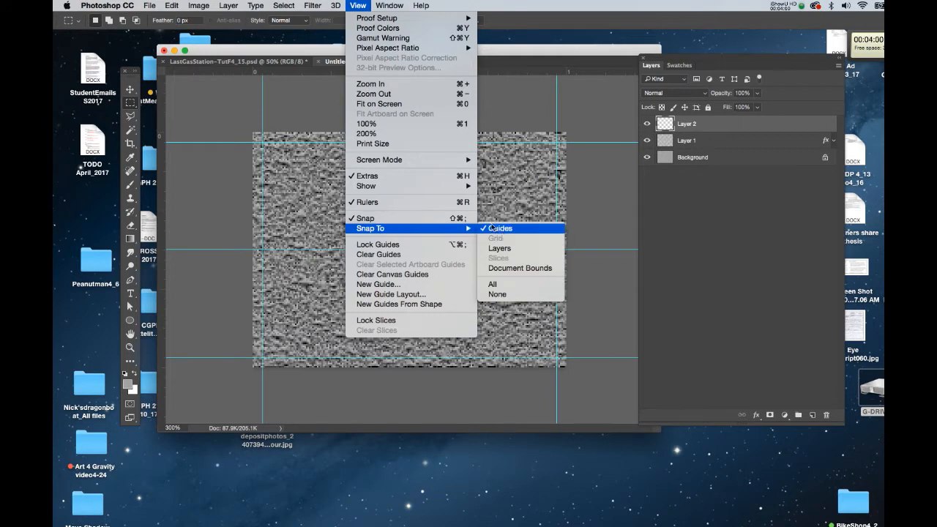
click(271, 80)
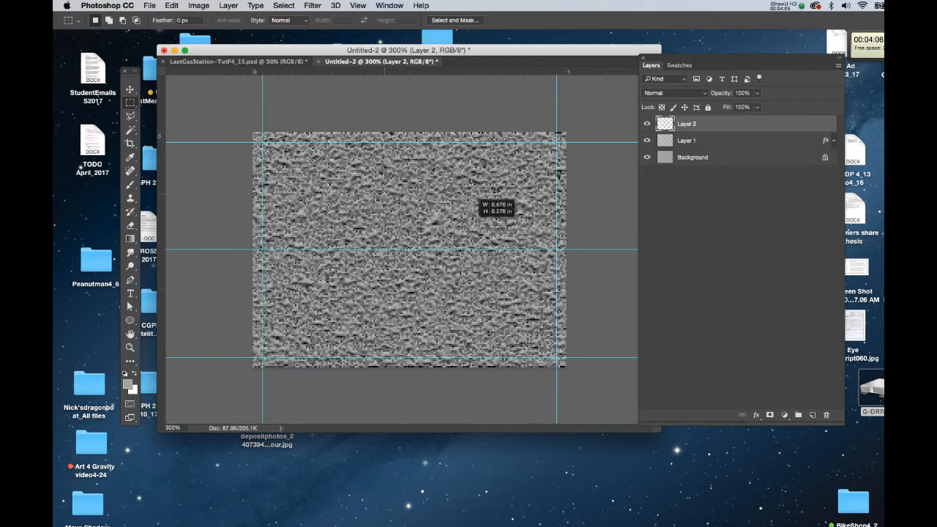
drag(539, 243, 557, 251)
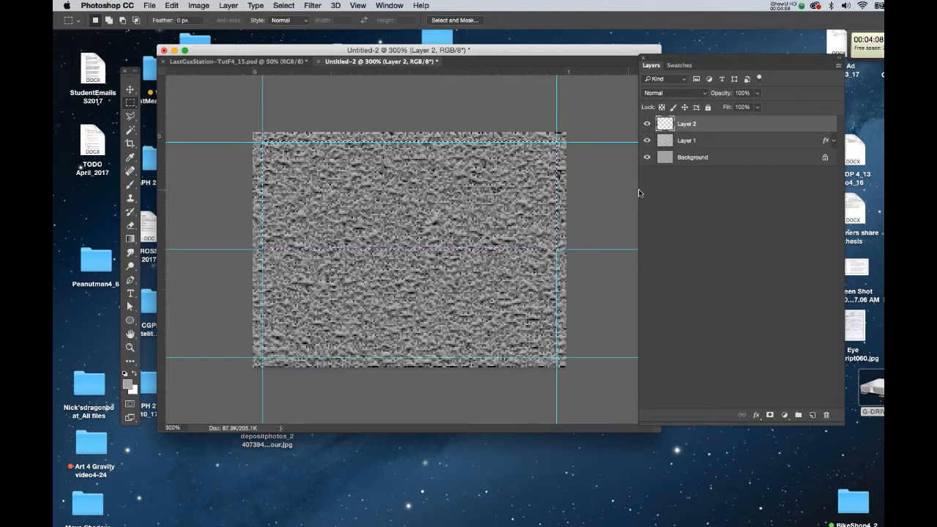
Step: Choose the Medium Cool Brown swatch as the foreground color
click(689, 66)
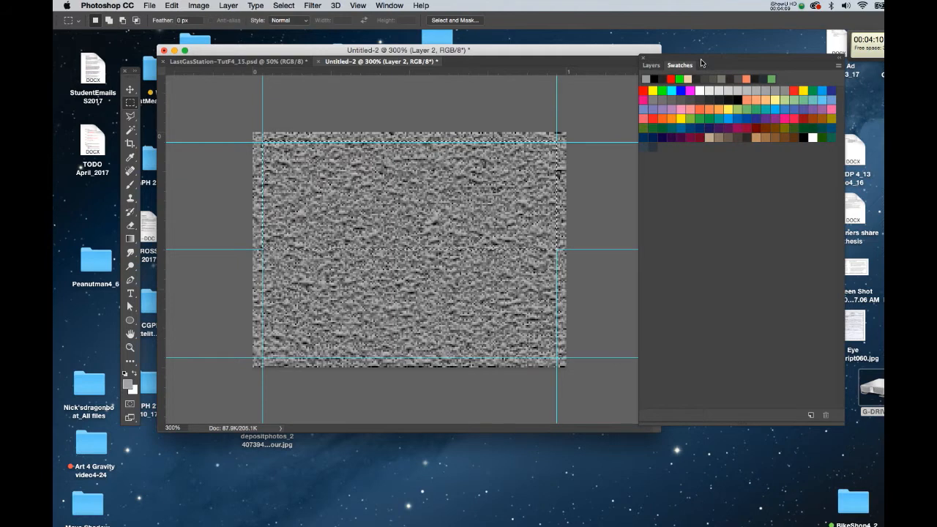
drag(699, 62, 730, 73)
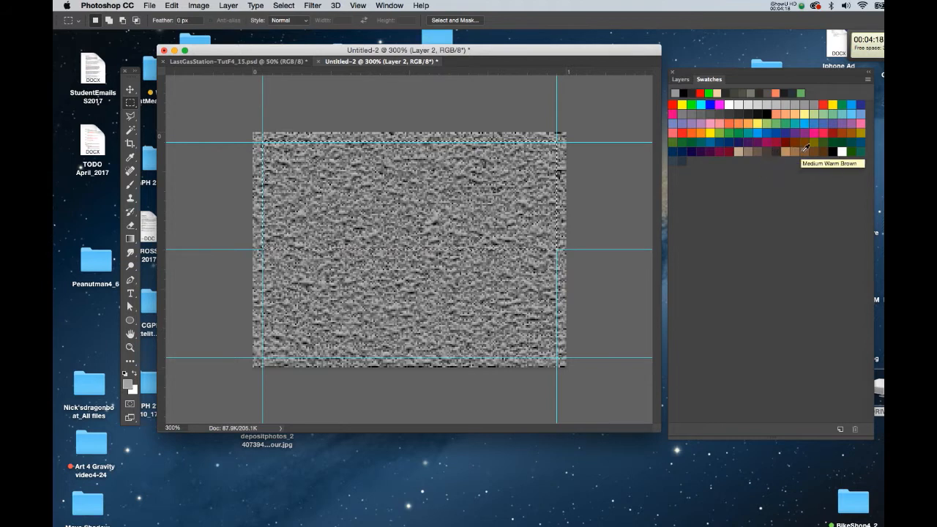
click(752, 148)
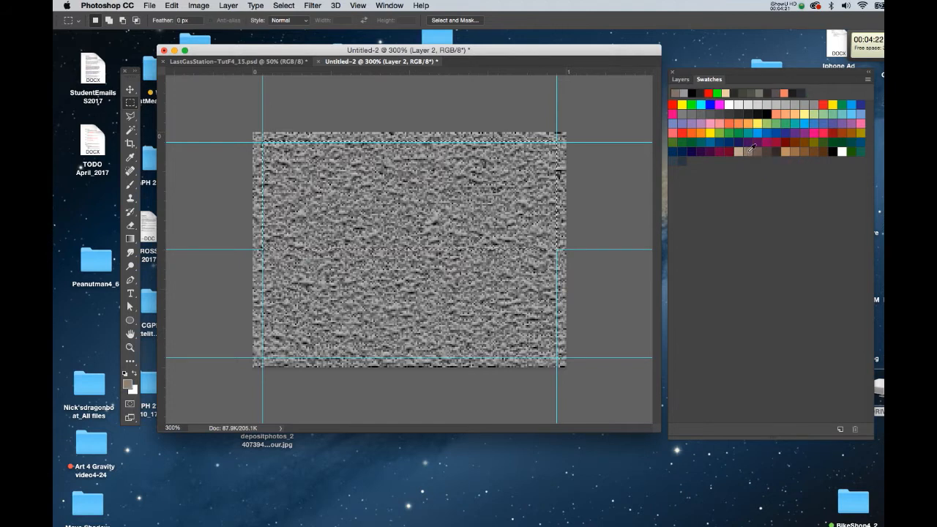
Step: Fill the upper band with the brown, deselect, and reapply the last noise filter to it
key(alt+BackSpace)
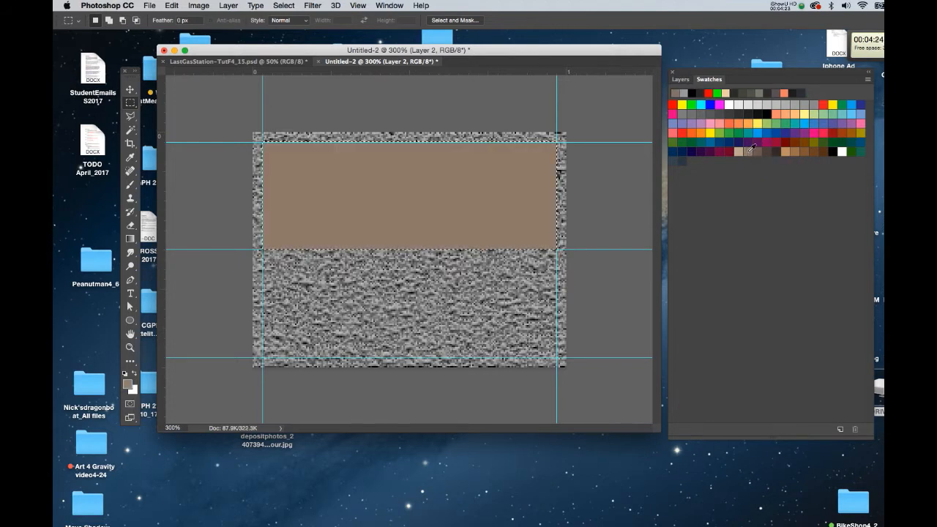
key(super+d)
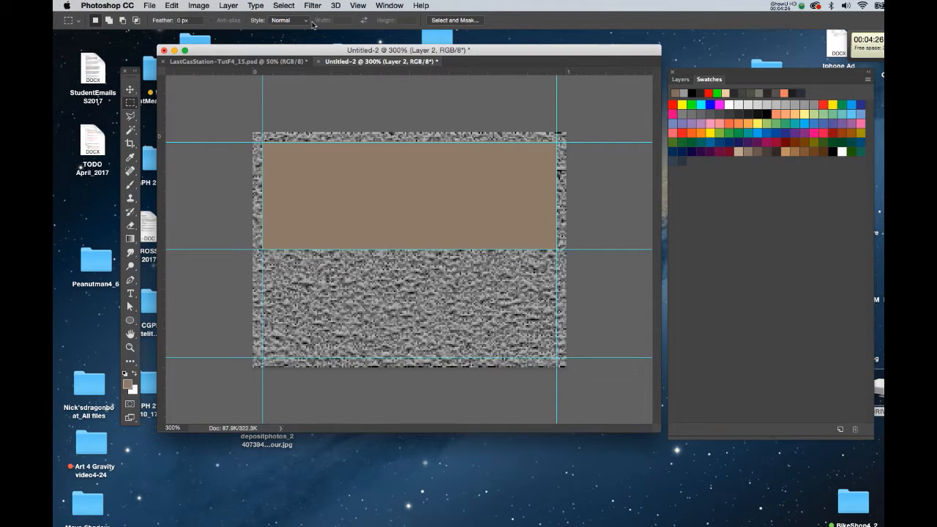
click(313, 6)
click(315, 6)
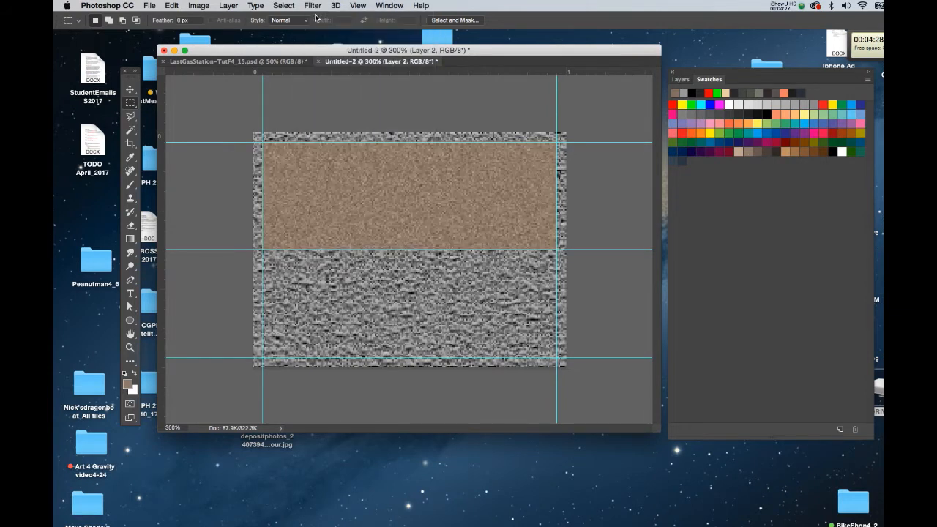
Step: Select the brown band with the Magic Wand and copy it onto a new layer
key(w)
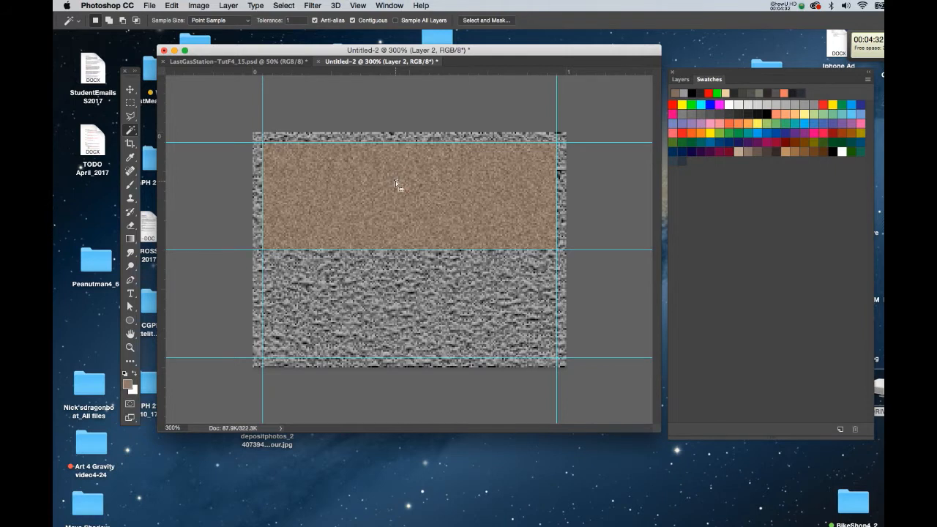
right_click(423, 179)
click(450, 293)
key(super+j)
click(681, 79)
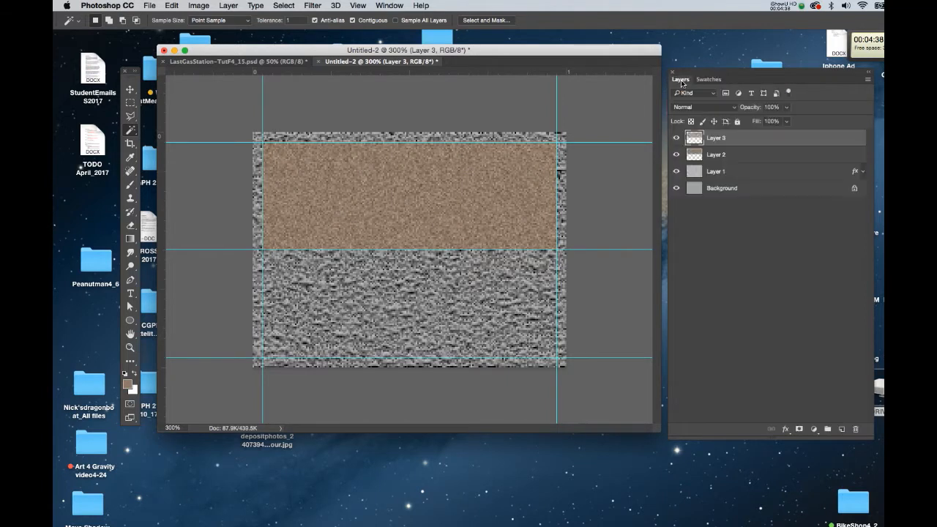
Step: Add a Bevel & Emboss layer style with Inner Bevel style to Layer 3
double_click(770, 143)
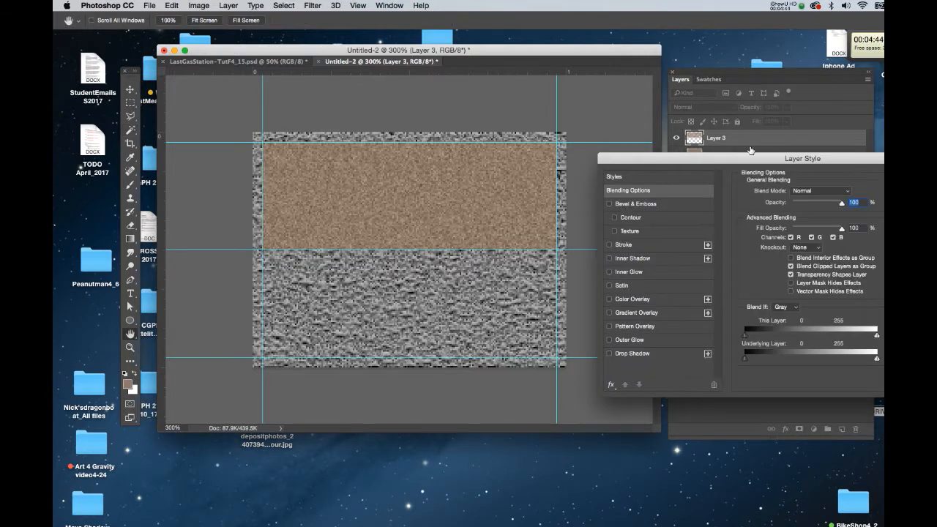
click(635, 203)
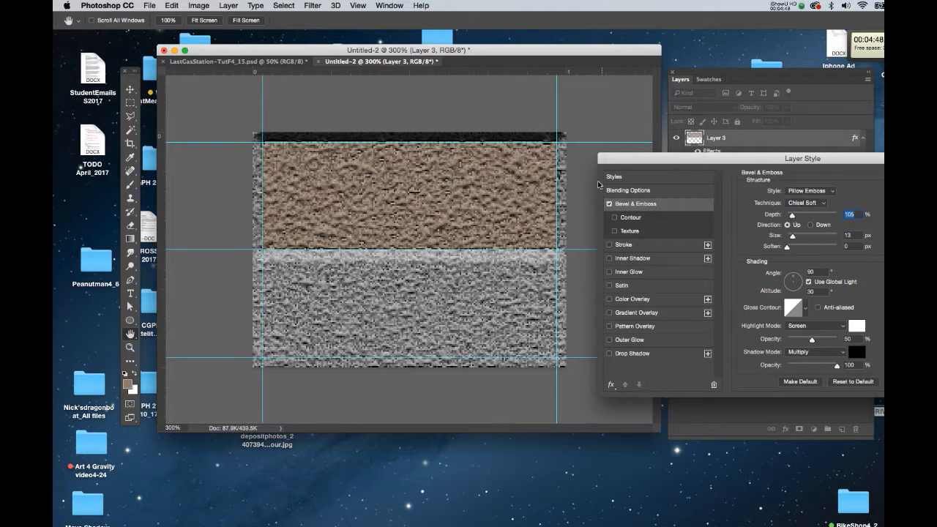
click(818, 191)
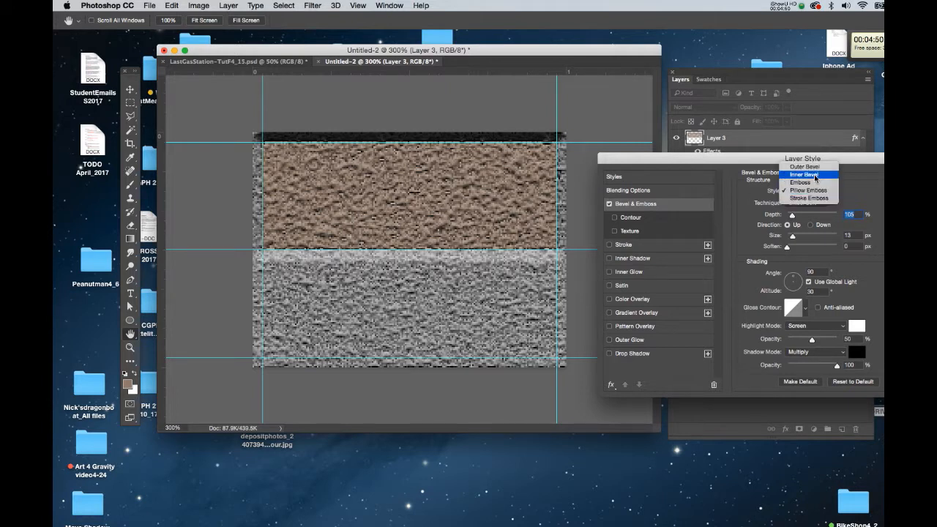
click(815, 177)
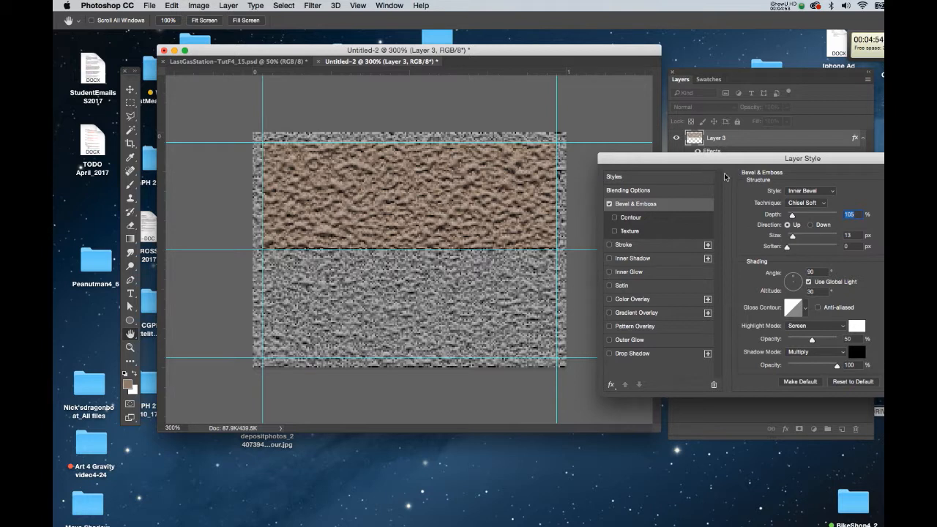
key(Return)
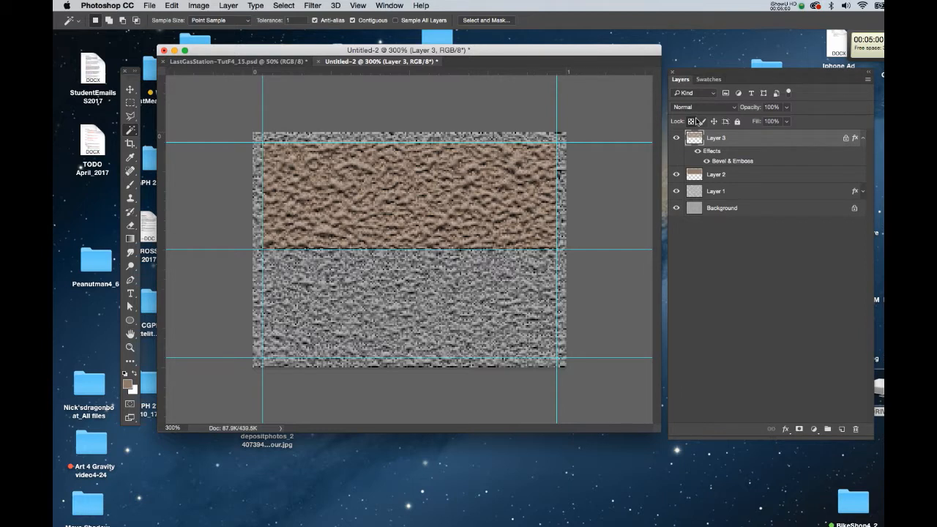
Step: Pick a darker brown swatch and paint a stroke across the brown band with the Brush at 30% opacity
click(705, 80)
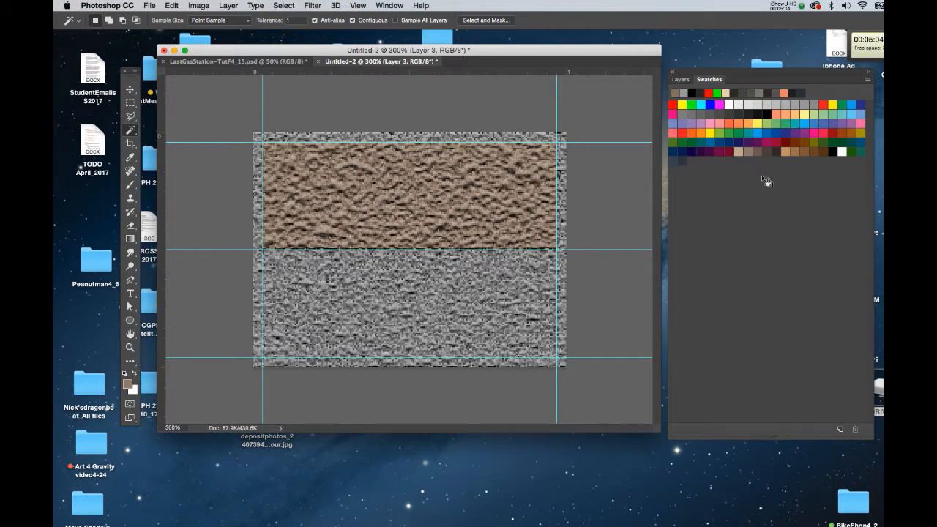
click(814, 151)
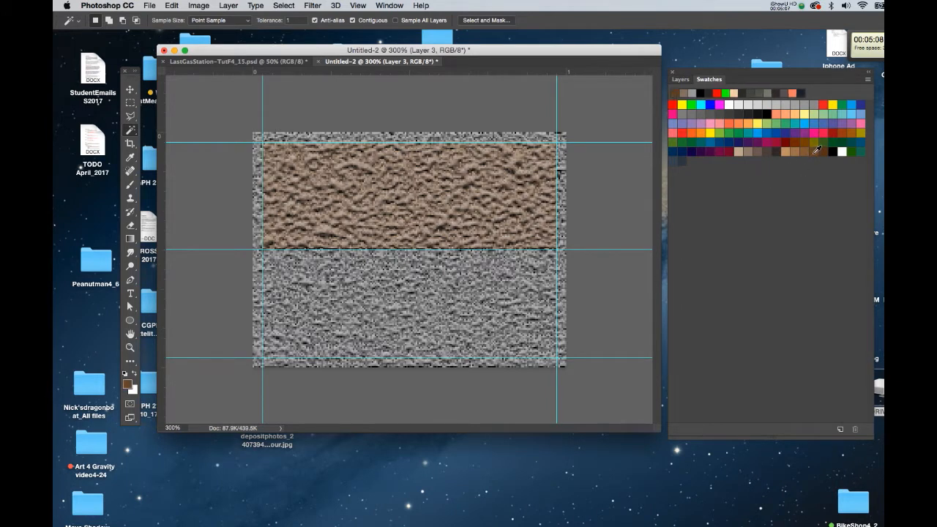
key(b)
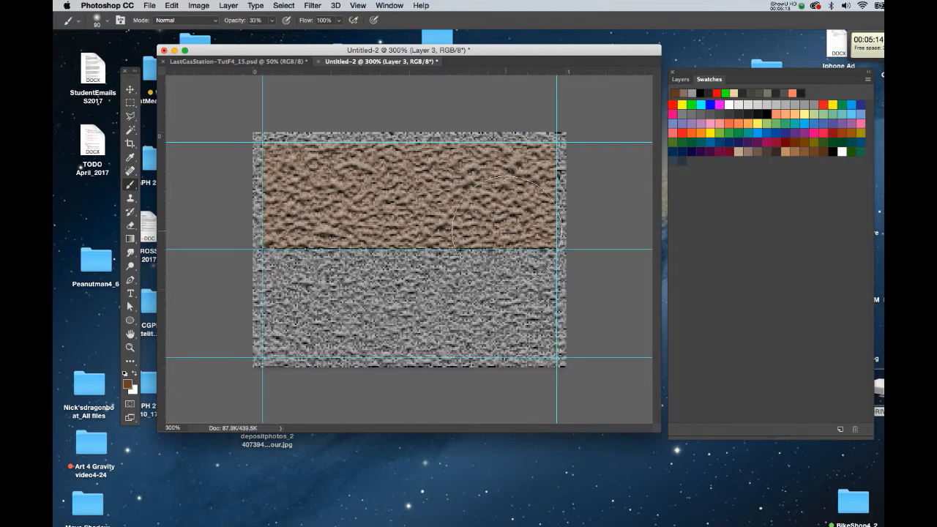
key(3)
key(bracketleft)
key(bracketleft)
key(bracketleft)
key(bracketleft)
key(bracketleft)
key(bracketleft)
key(bracketleft)
key(bracketright)
key(bracketright)
key(bracketright)
click(545, 231)
mouse_move(546, 234)
mouse_down()
mouse_move(439, 230)
mouse_move(510, 227)
mouse_move(359, 233)
mouse_up()
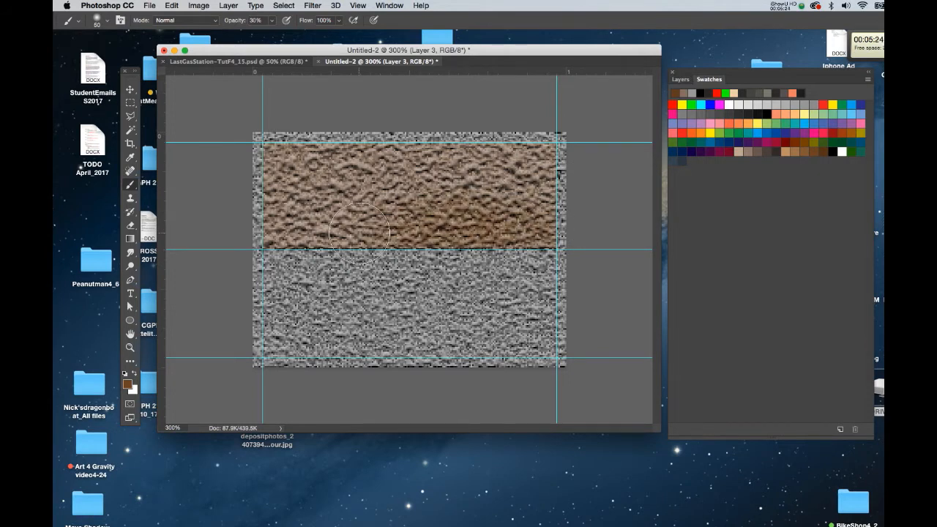
Step: Zoom out, paint another dark brown stroke over the band's left side with a smaller brush, and hide the guides
key(super+minus)
mouse_move(330, 236)
mouse_down()
mouse_move(475, 229)
mouse_move(494, 218)
mouse_move(384, 230)
mouse_move(344, 221)
mouse_move(475, 227)
mouse_move(345, 231)
mouse_move(498, 240)
mouse_move(509, 233)
mouse_move(511, 204)
mouse_move(465, 179)
mouse_move(324, 179)
mouse_move(314, 213)
mouse_move(320, 243)
mouse_move(356, 247)
mouse_move(494, 181)
mouse_move(505, 189)
mouse_move(511, 230)
mouse_move(510, 190)
mouse_move(397, 176)
mouse_move(451, 172)
mouse_move(310, 185)
mouse_up()
key(bracketleft)
key(bracketleft)
key(super+semicolon)
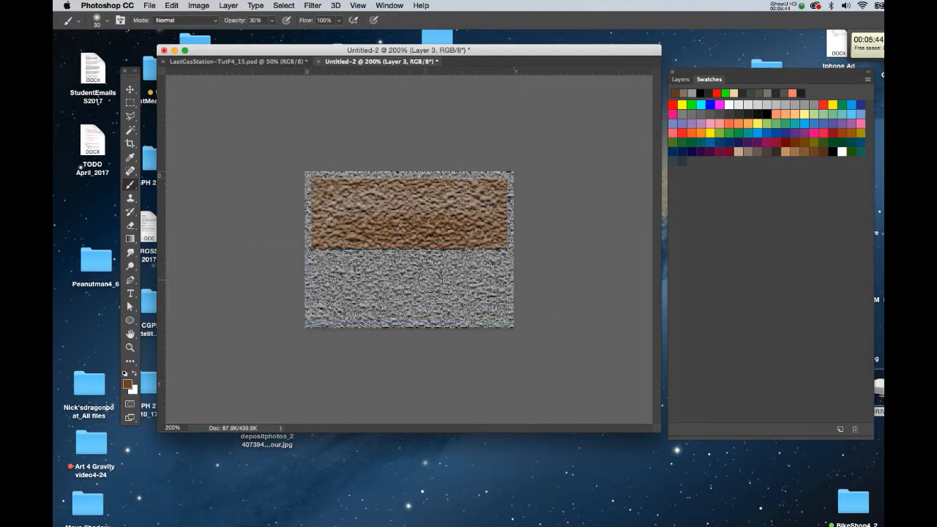
Step: Add a Drop Shadow to Layer 3 in Multiply mode with 80% opacity and 7 px distance
click(680, 79)
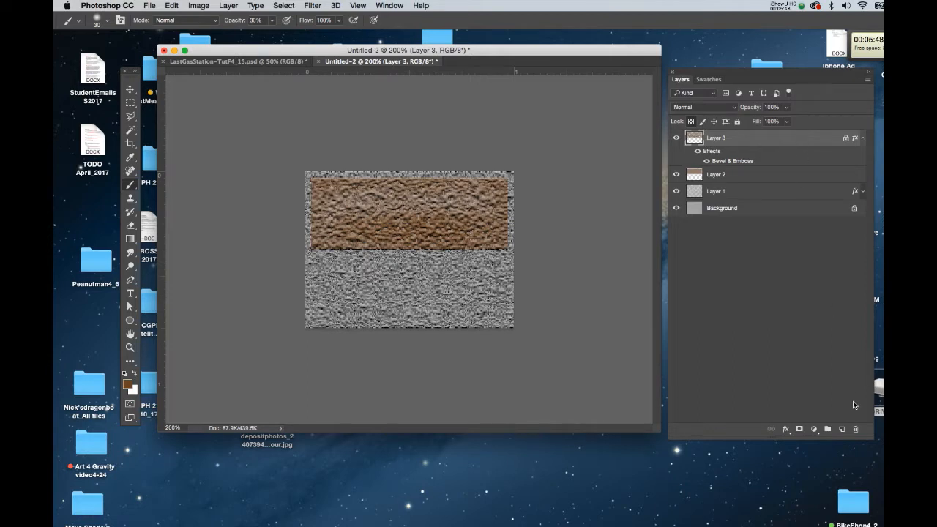
drag(868, 436, 836, 265)
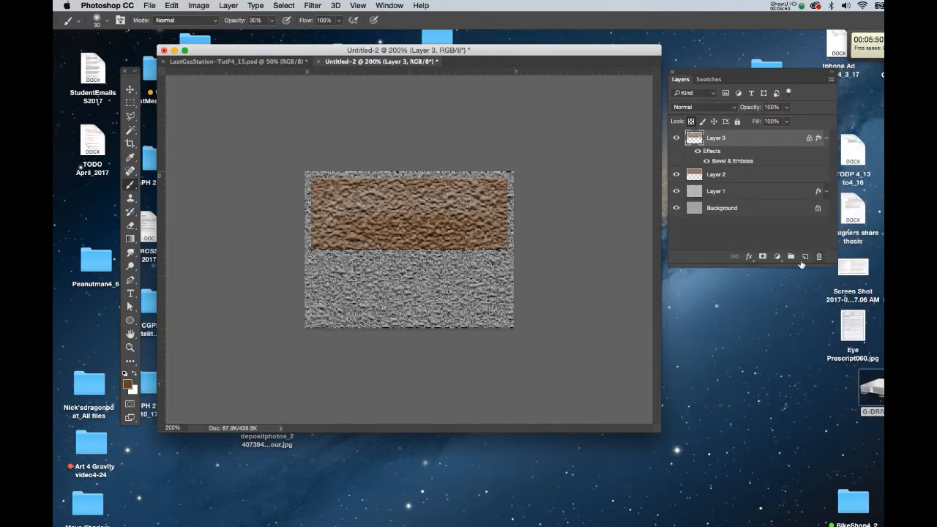
click(750, 256)
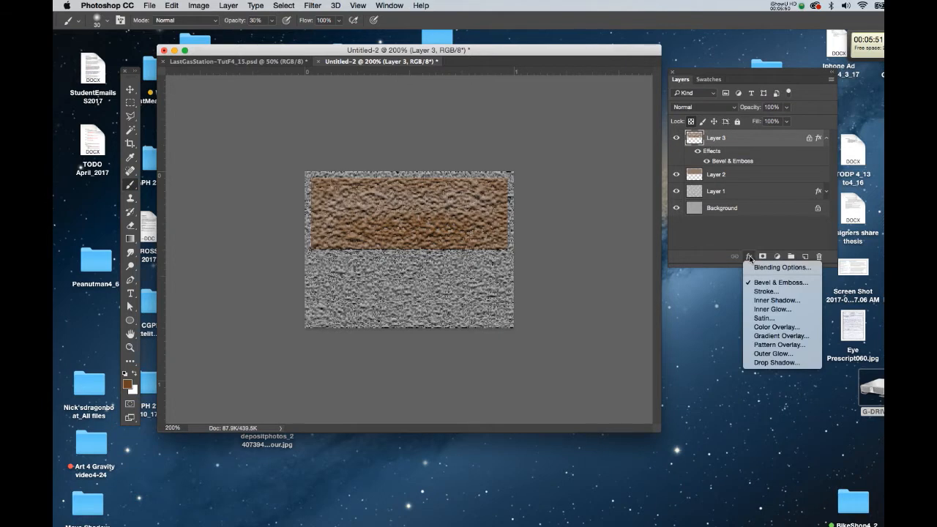
click(775, 362)
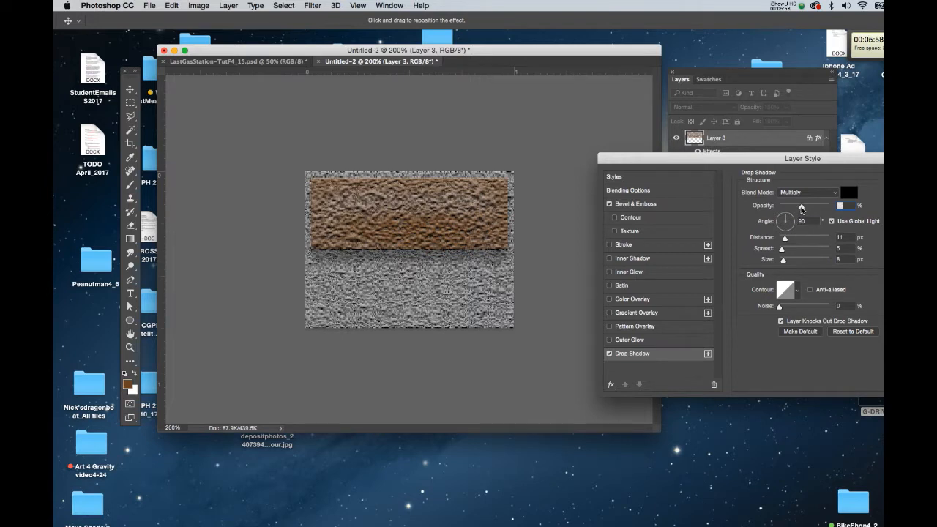
drag(801, 208, 810, 207)
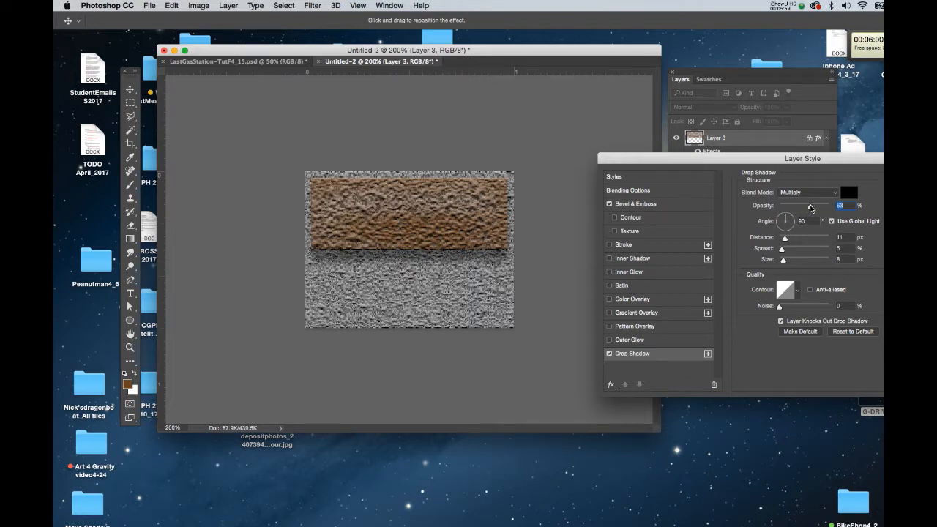
click(800, 194)
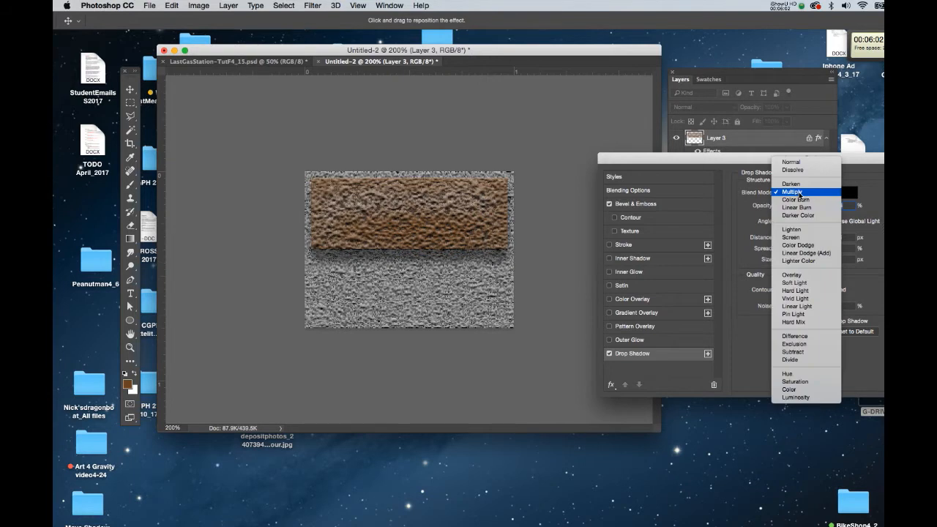
click(801, 195)
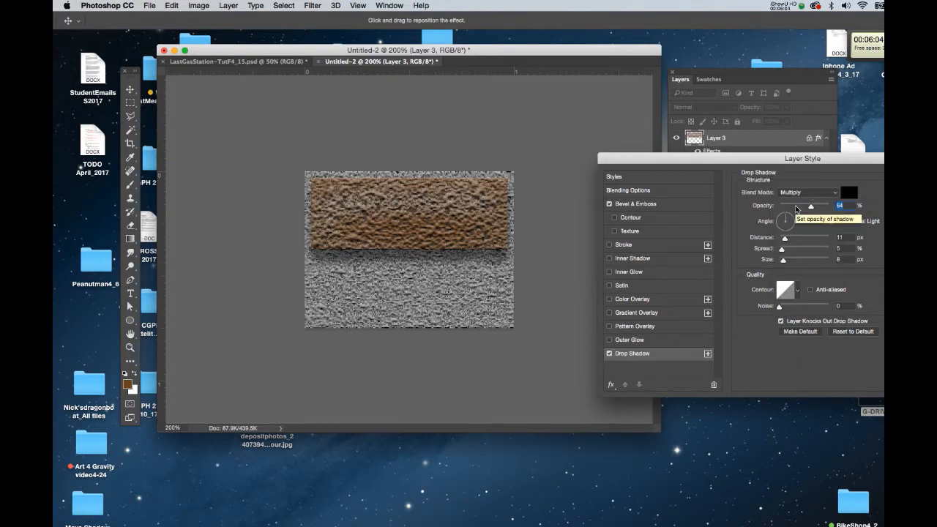
drag(785, 240, 782, 239)
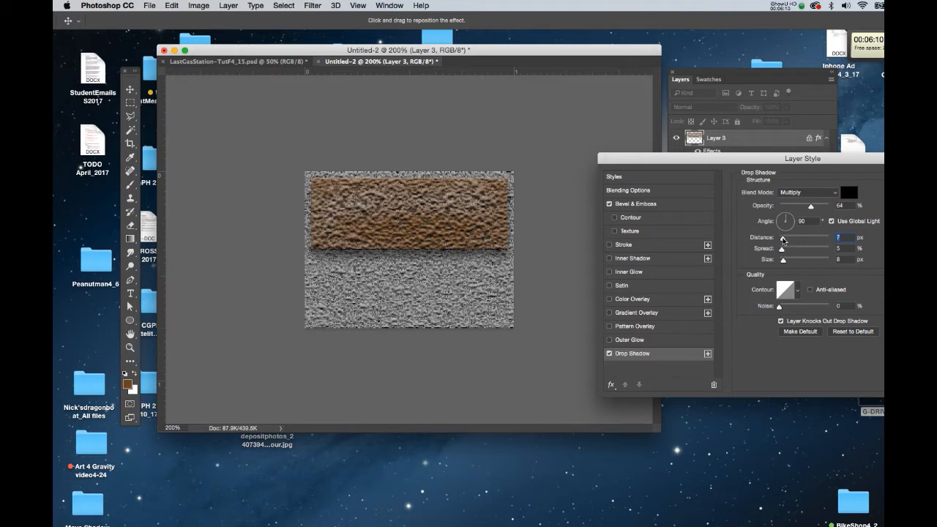
drag(811, 213, 821, 208)
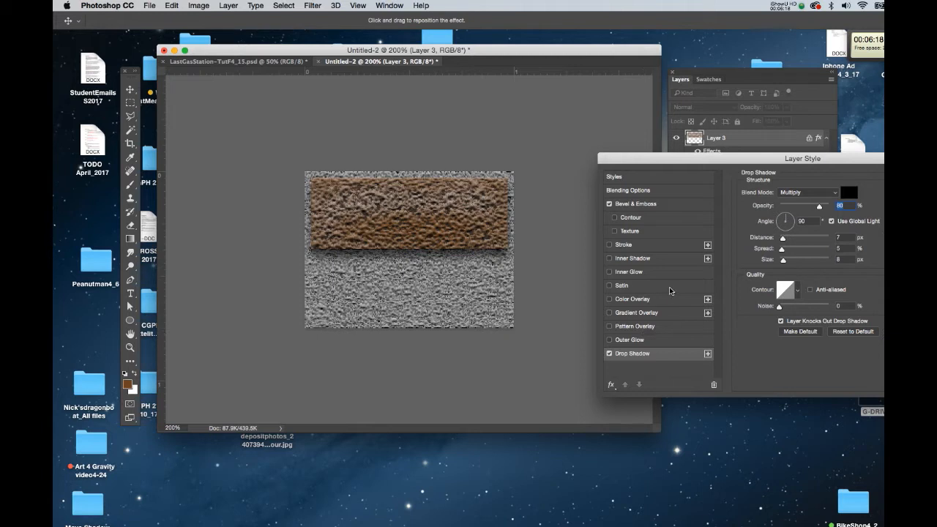
Step: Add an Inner Glow with 51% opacity, 3% choke, 10 px size and dark brown colour 411d07, then apply the style
click(638, 272)
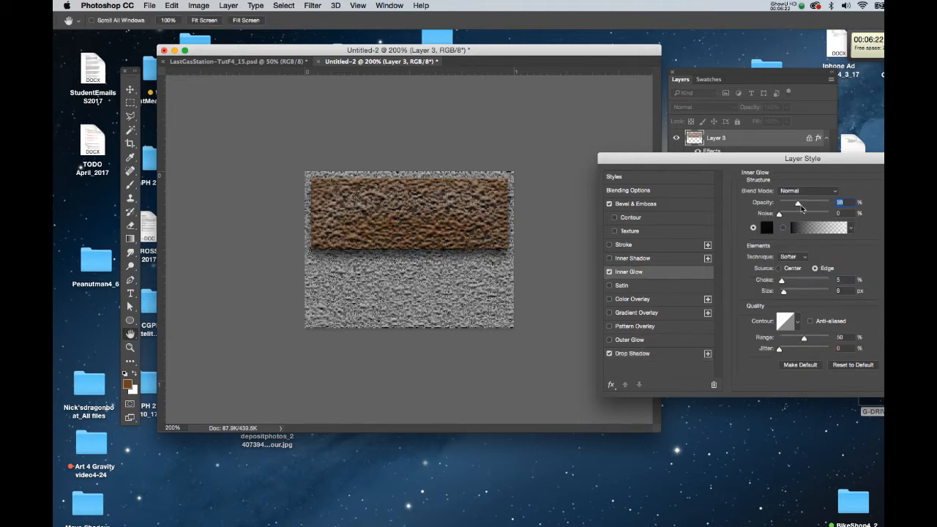
drag(798, 206, 805, 208)
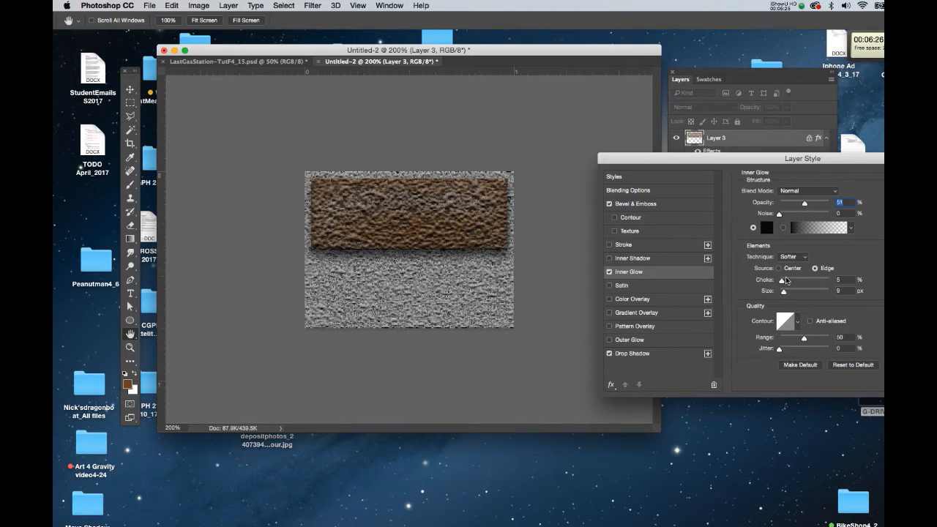
drag(780, 281, 780, 283)
click(769, 228)
drag(835, 258, 834, 302)
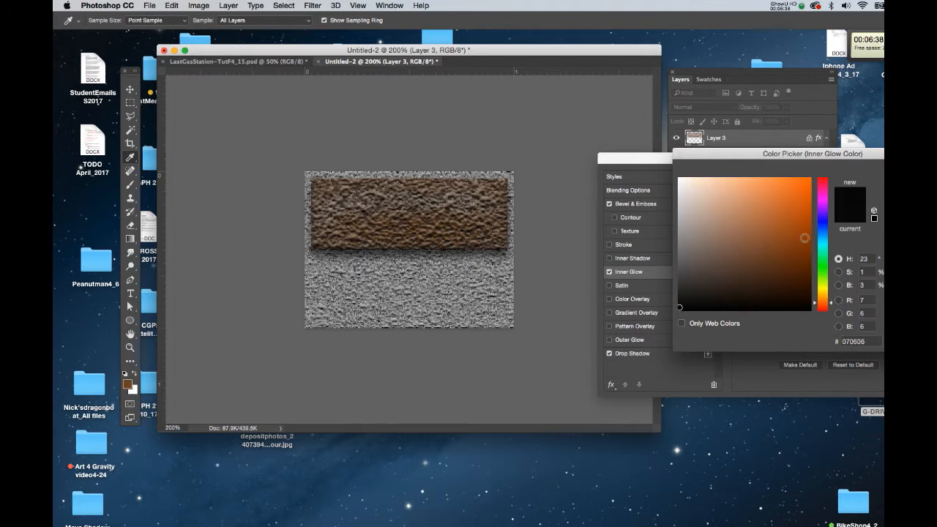
click(801, 266)
click(802, 219)
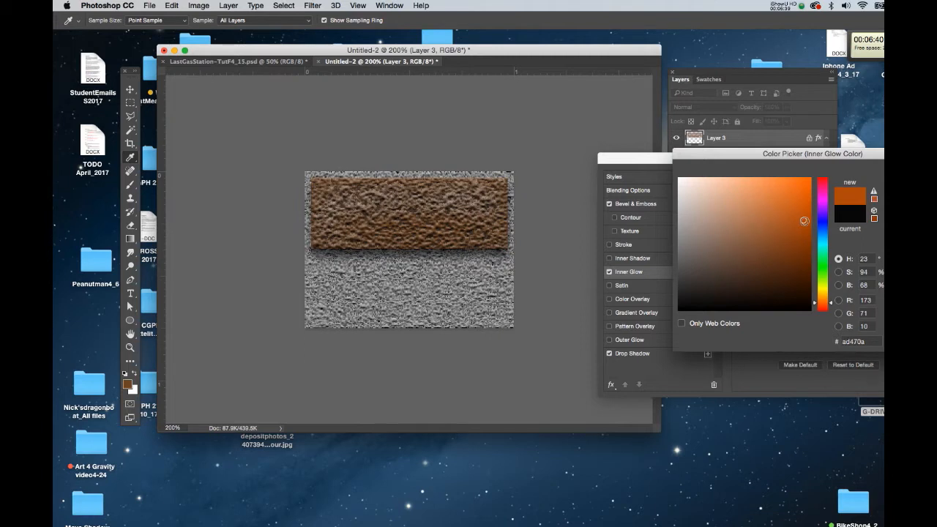
click(803, 284)
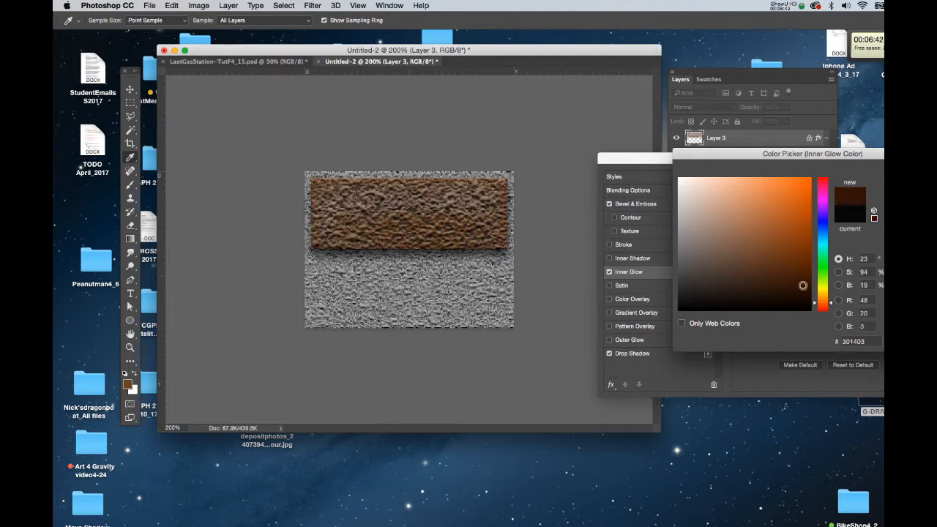
click(796, 277)
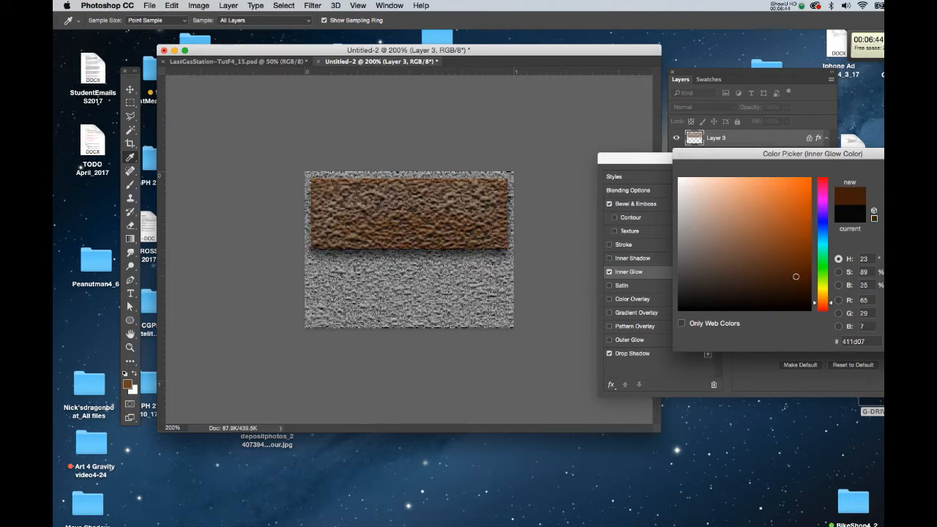
key(Return)
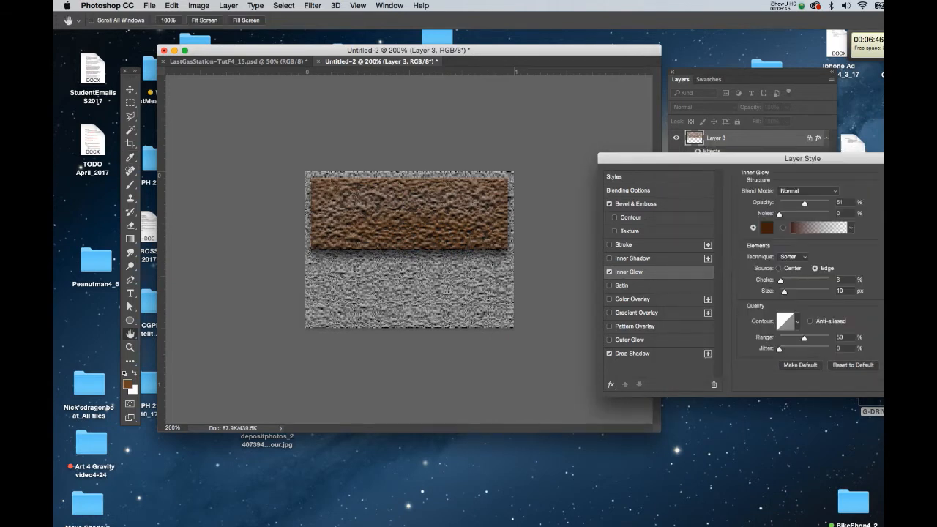
key(Return)
Step: Reopen Layer 3's Bevel & Emboss effect and set its depth to 43%
key(b)
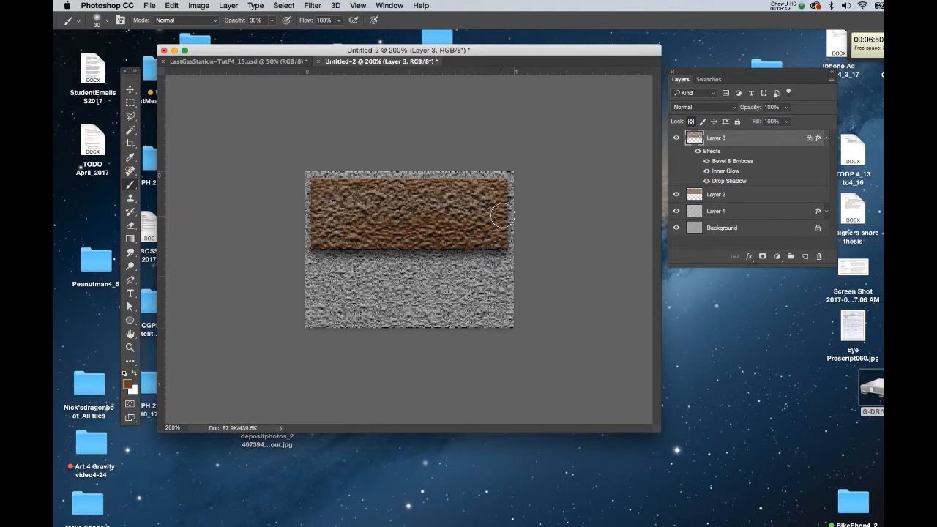
double_click(747, 162)
drag(792, 215, 788, 215)
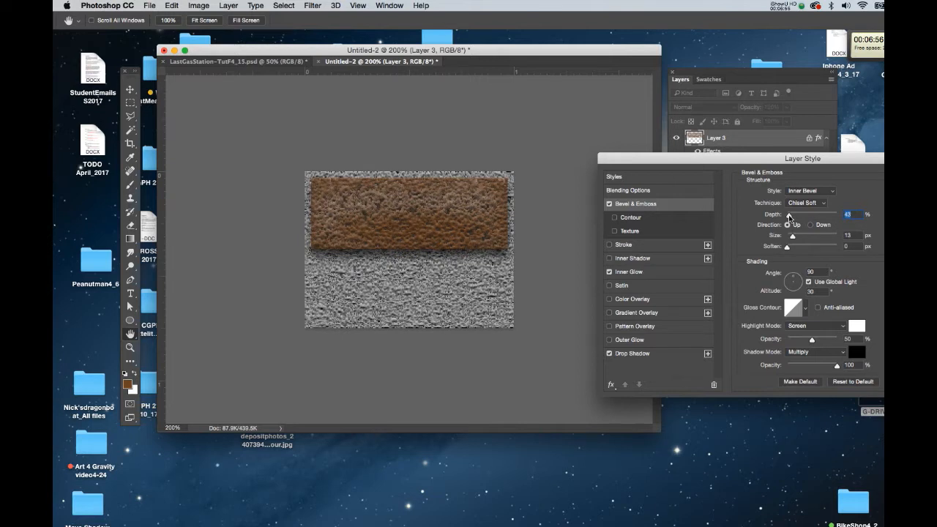
key(Return)
Step: Merge the styled Layer 3 down into Layer 2
key(b)
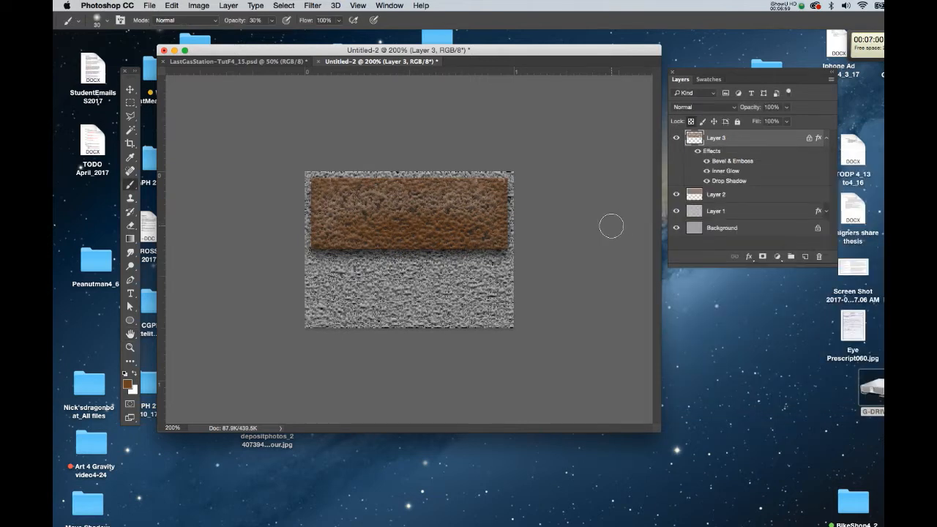
click(690, 194)
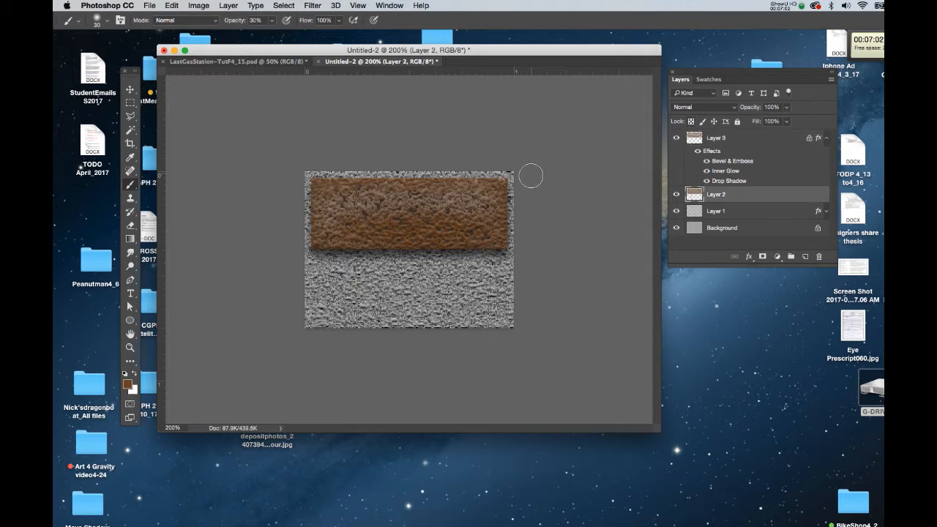
click(693, 138)
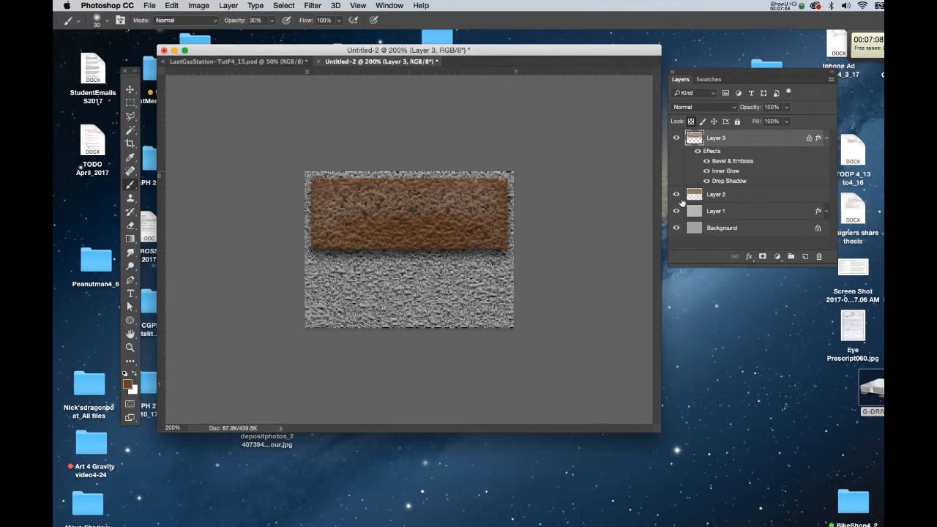
alt+click(676, 195)
alt+click(676, 194)
key(super+e)
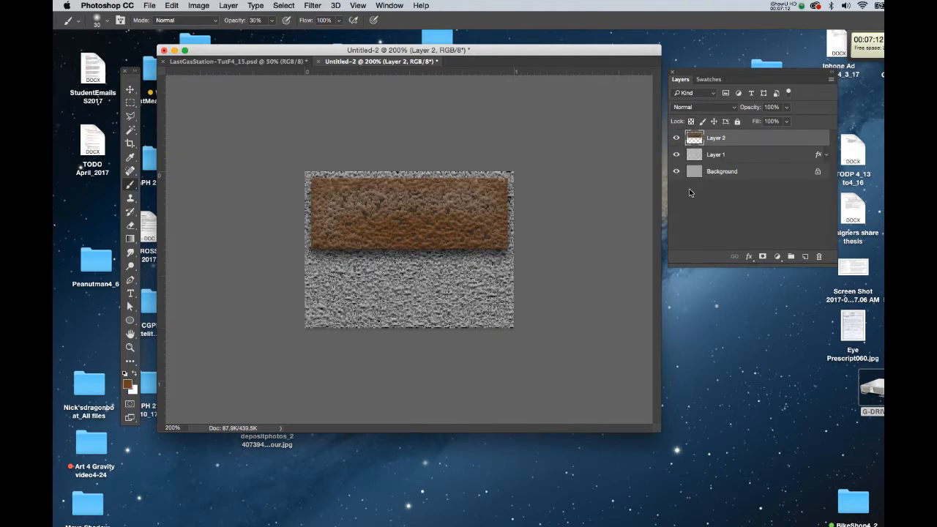
Step: Add a layer mask to Layer 2 and zoom in on the brown band
click(762, 256)
key(super+equal)
key(super+equal)
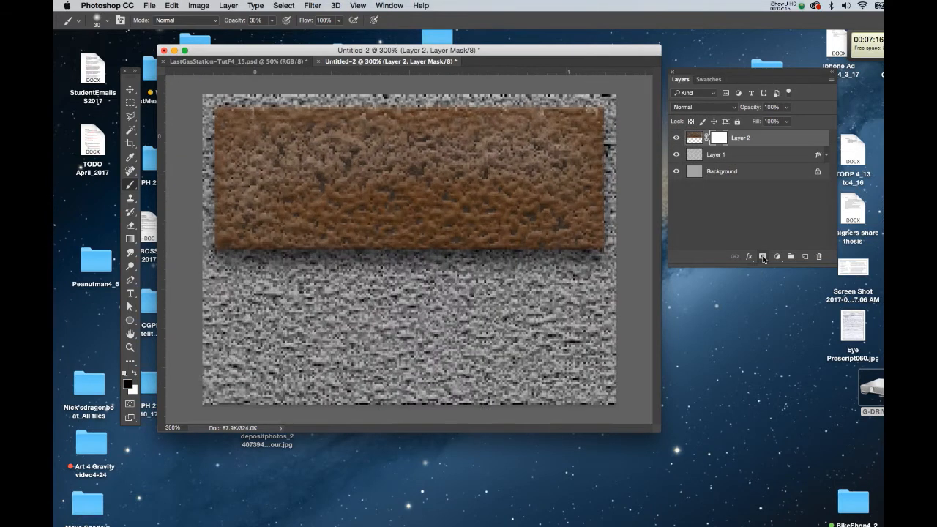
key(f)
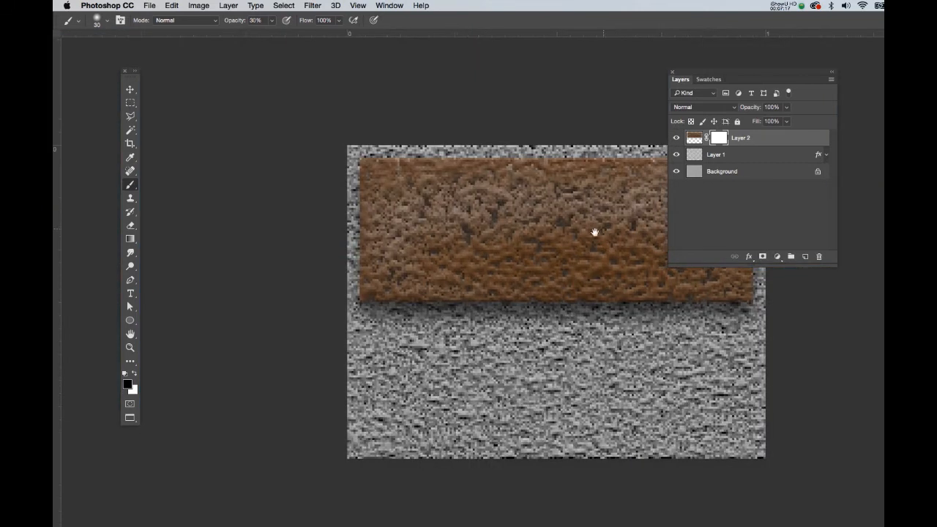
drag(600, 228, 483, 303)
key(o)
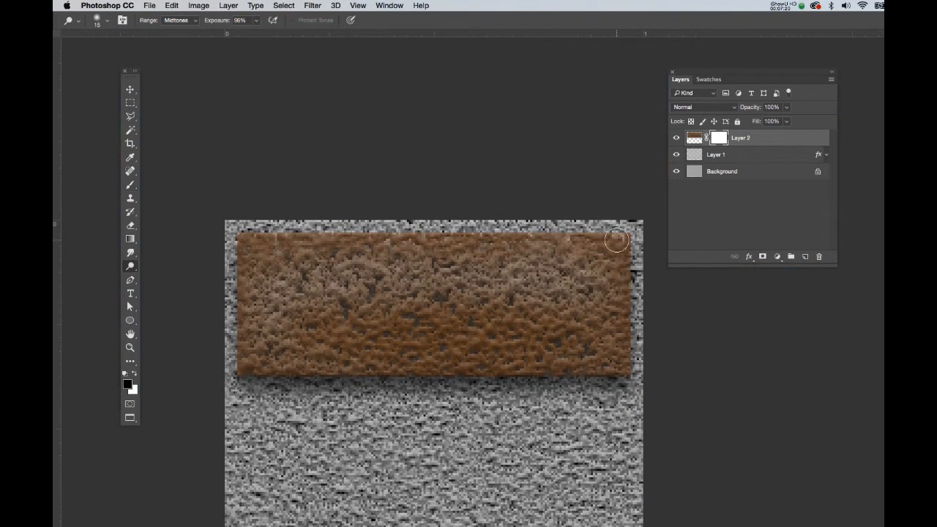
right_click(625, 243)
double_click(652, 257)
key(bracketleft)
key(bracketleft)
key(bracketleft)
key(bracketleft)
key(bracketleft)
right_click(638, 239)
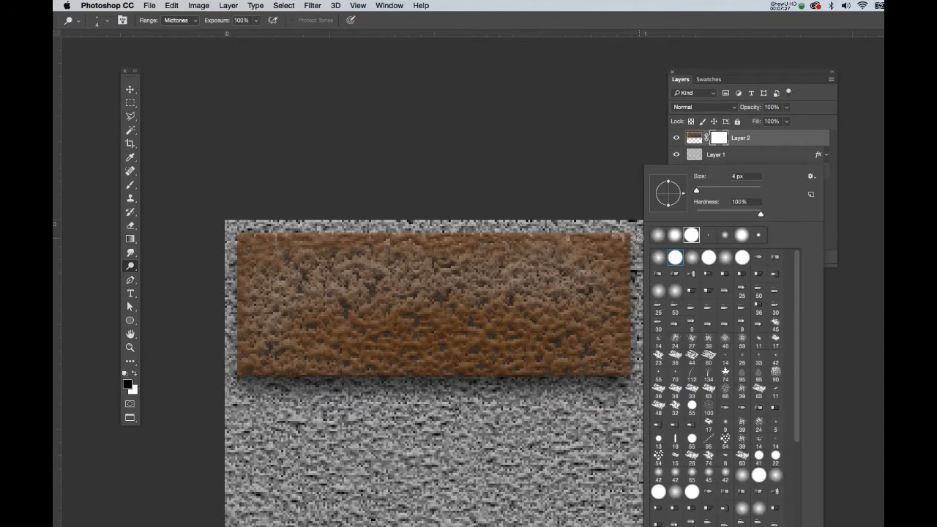
double_click(674, 257)
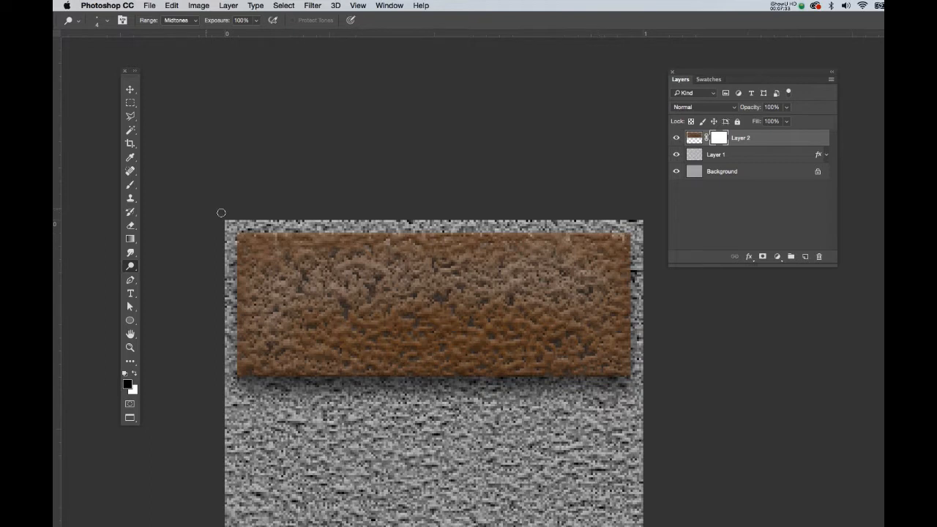
Step: With a small brush at 100% opacity, paint black on the mask along the band's top edge to roughen it
key(b)
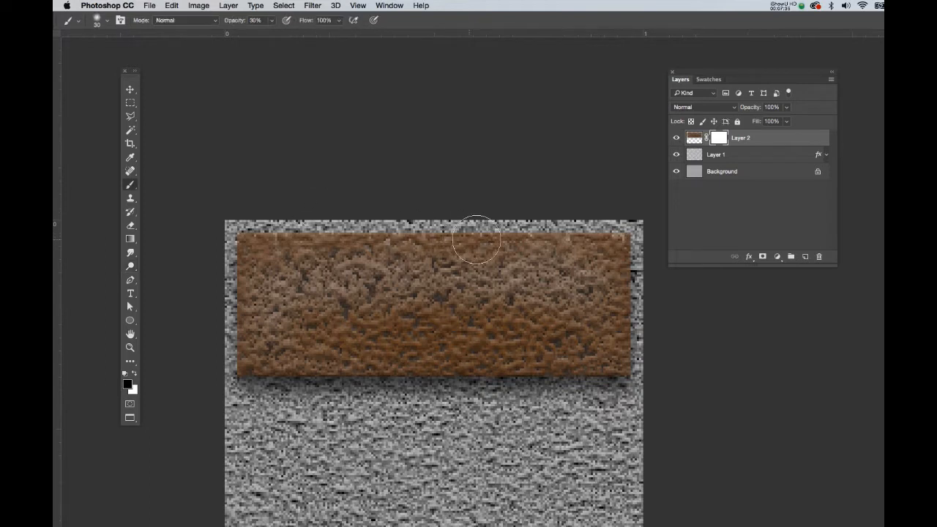
right_click(584, 239)
double_click(619, 256)
key(bracketleft)
key(bracketleft)
key(bracketleft)
key(bracketleft)
key(bracketleft)
key(bracketleft)
key(bracketleft)
key(super+minus)
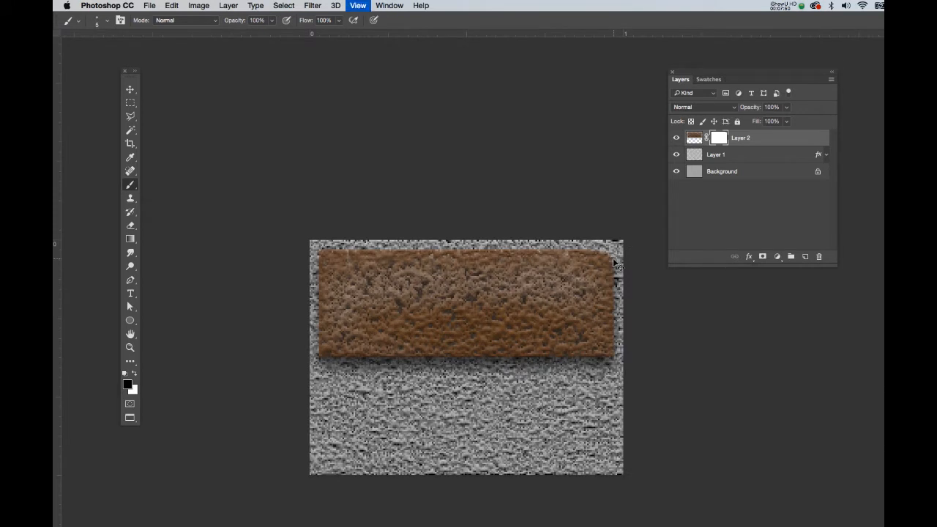
key(super+minus)
mouse_move(598, 286)
mouse_down()
mouse_move(594, 337)
mouse_move(401, 337)
mouse_move(398, 283)
mouse_move(409, 265)
mouse_up()
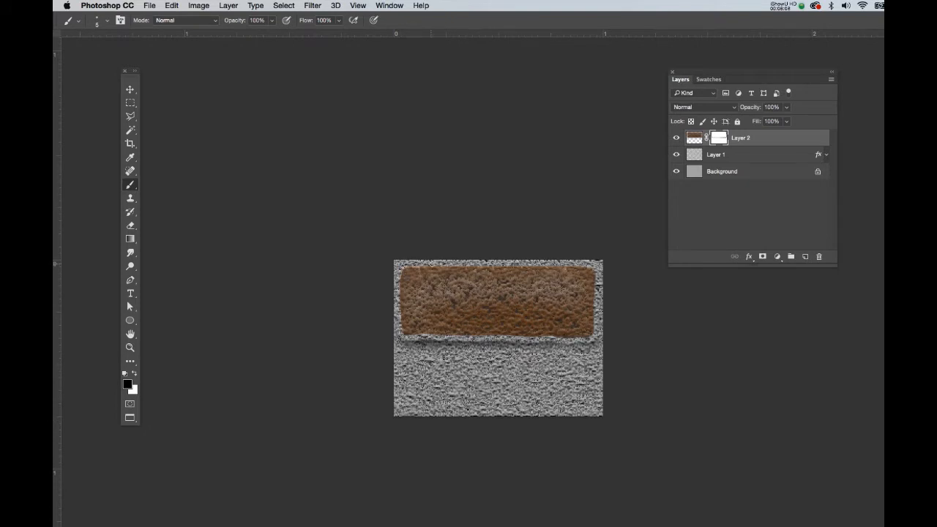
drag(501, 266, 568, 267)
Step: Save the document to the Desktop as brick.psd with Maximize Compatibility
key(super+s)
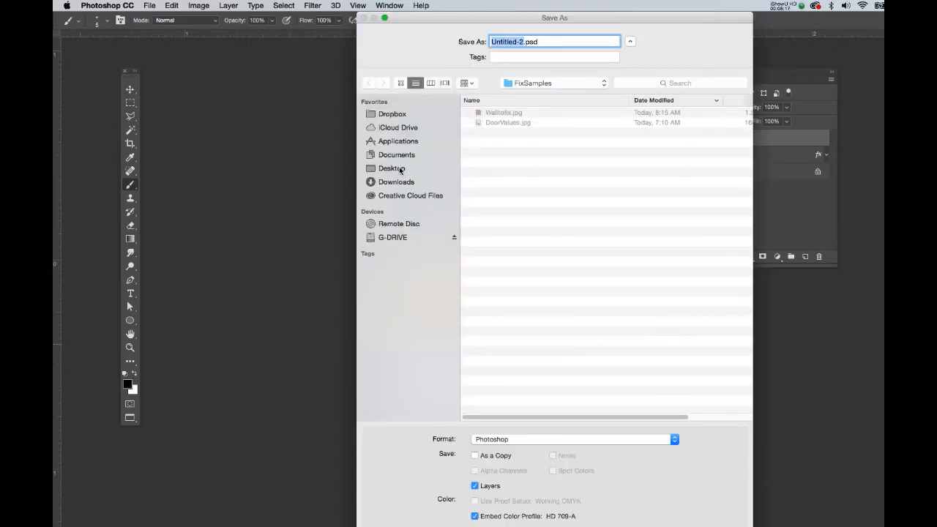
click(400, 169)
click(524, 42)
drag(521, 41, 460, 42)
text(brick)
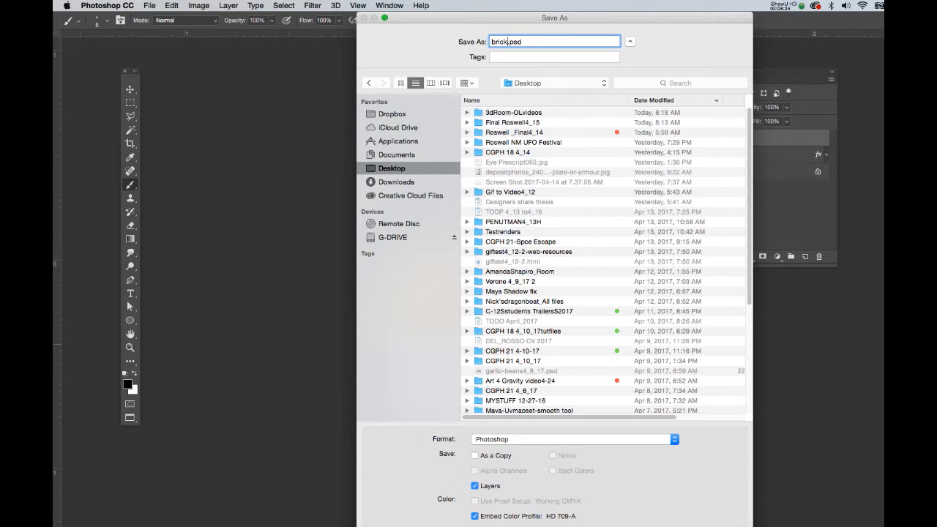
key(Return)
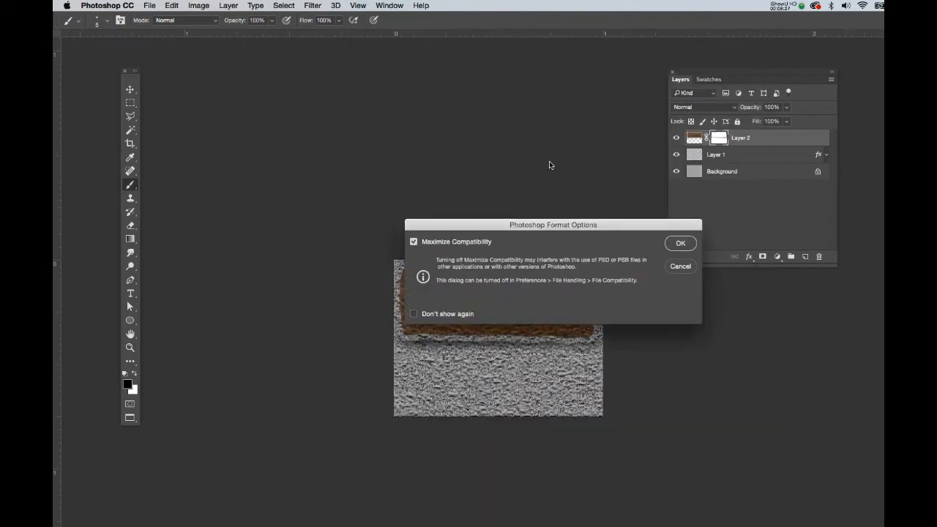
click(676, 245)
Step: Paint black on the mask along the band's bottom edge to roughen it
scroll(564, 307, down, 5)
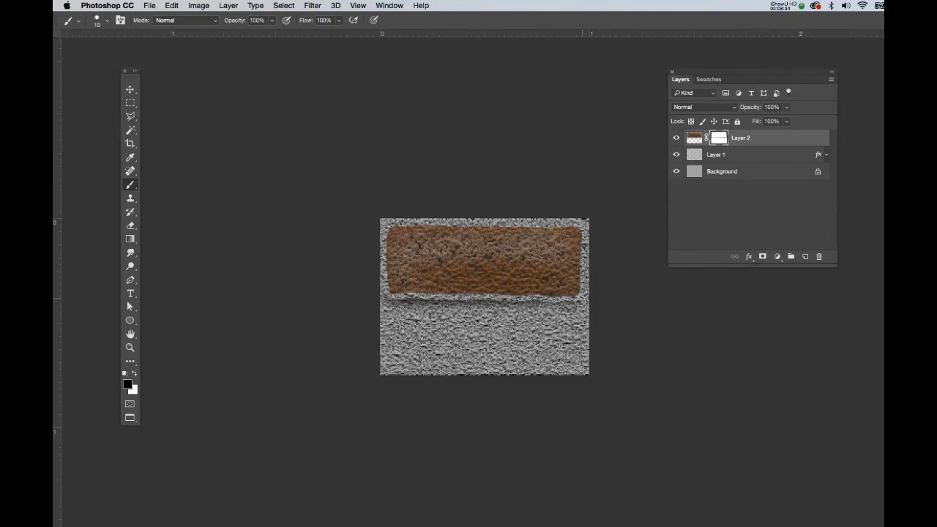
mouse_move(527, 302)
mouse_down()
mouse_move(386, 297)
mouse_move(426, 304)
mouse_up()
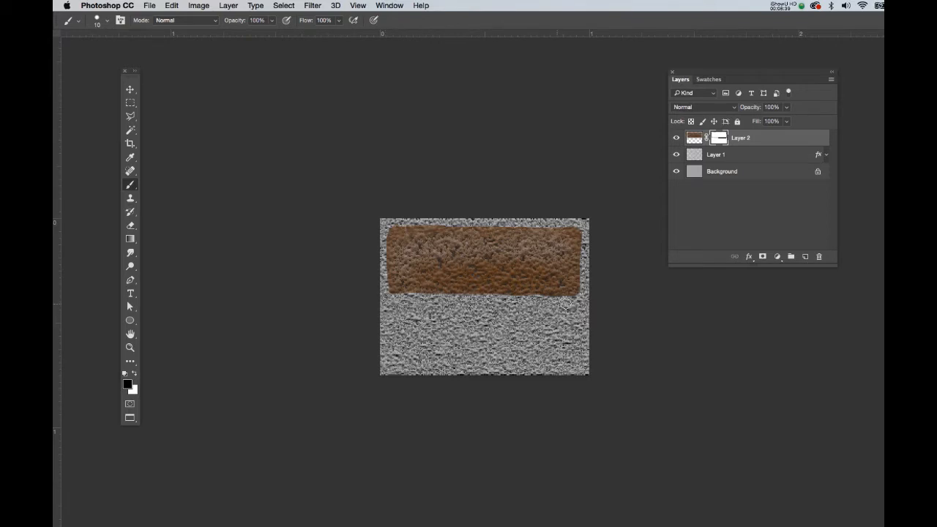
Step: Apply Layer 2's layer mask to the brown band
right_click(720, 137)
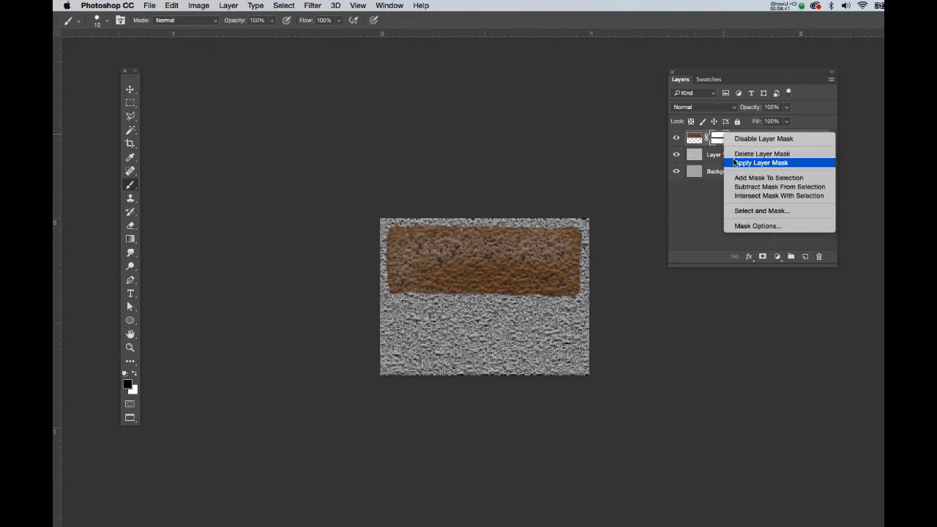
click(733, 162)
key(h)
Step: Add a Drop Shadow to Layer 2 with 80% opacity, 90° angle and about 4 px distance
double_click(786, 140)
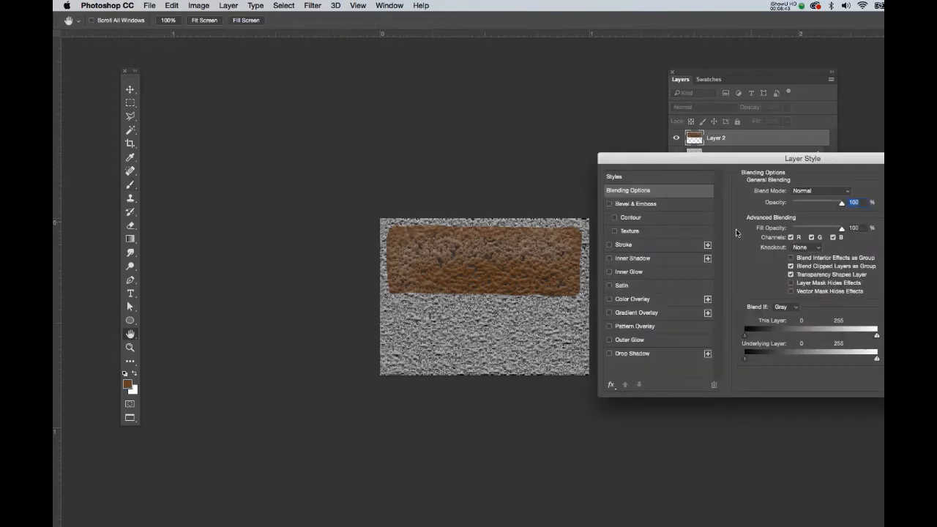
click(646, 356)
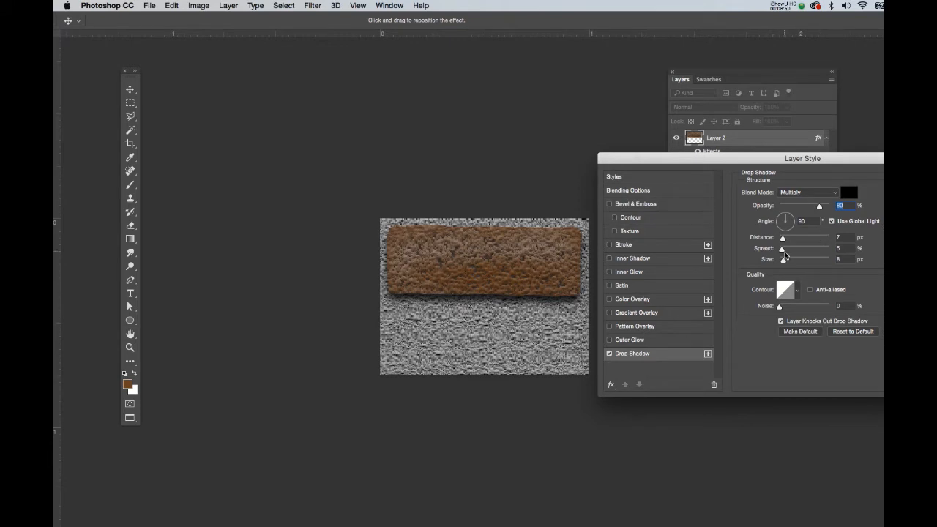
drag(782, 240, 780, 241)
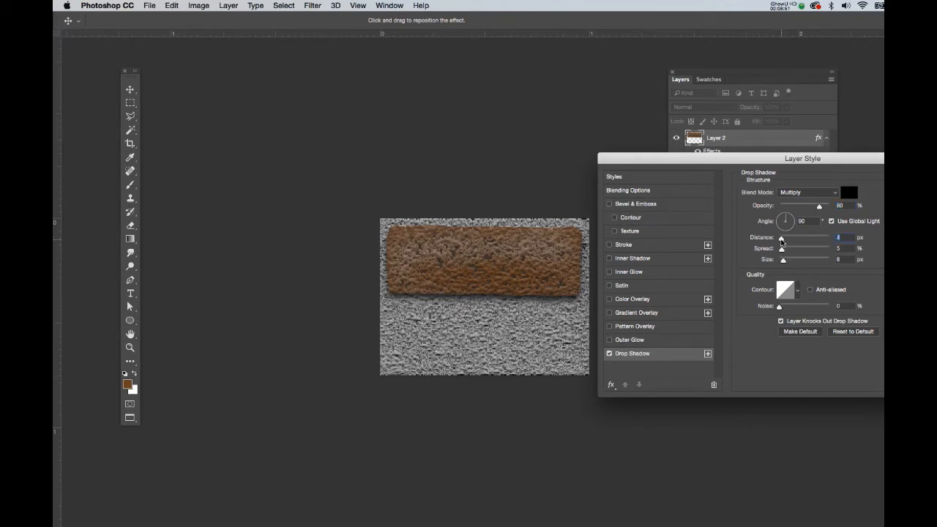
key(Return)
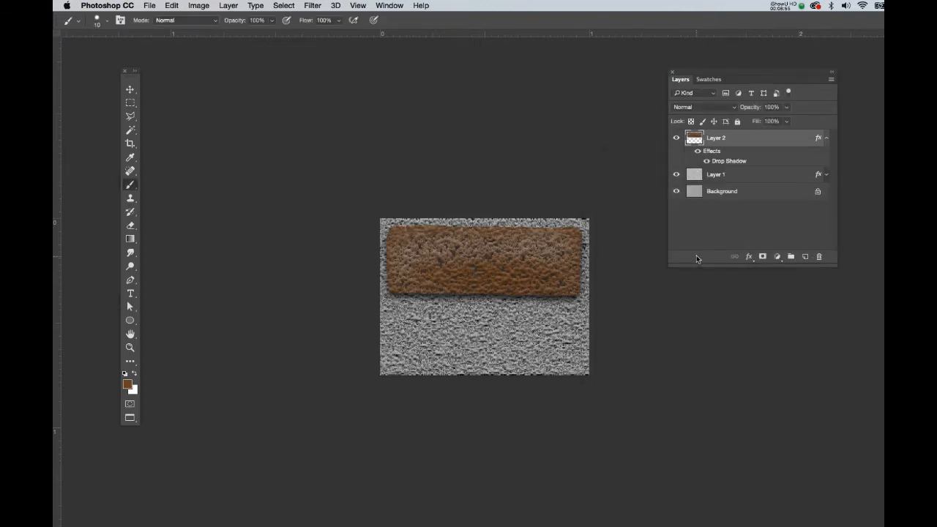
Step: Duplicate Layer 2 and add a vertical guide through the middle of the band
key(super+semicolon)
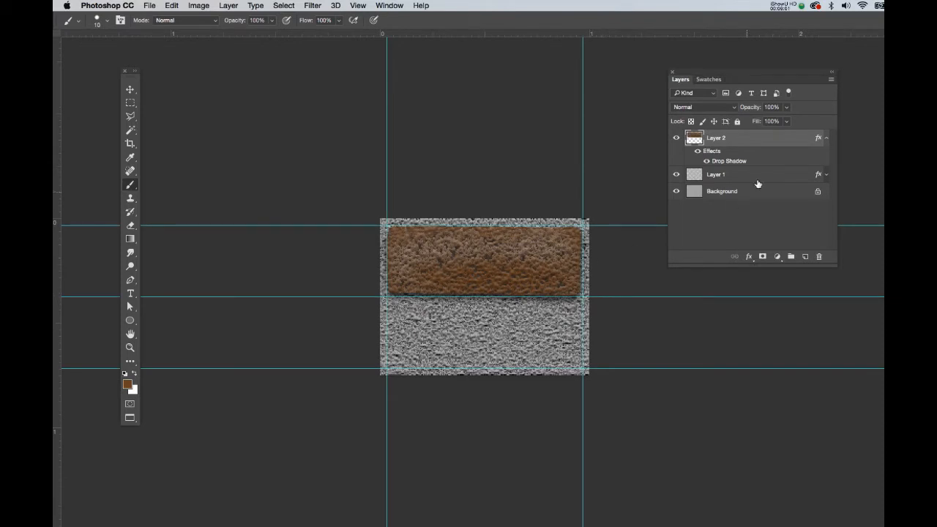
key(super+j)
key(v)
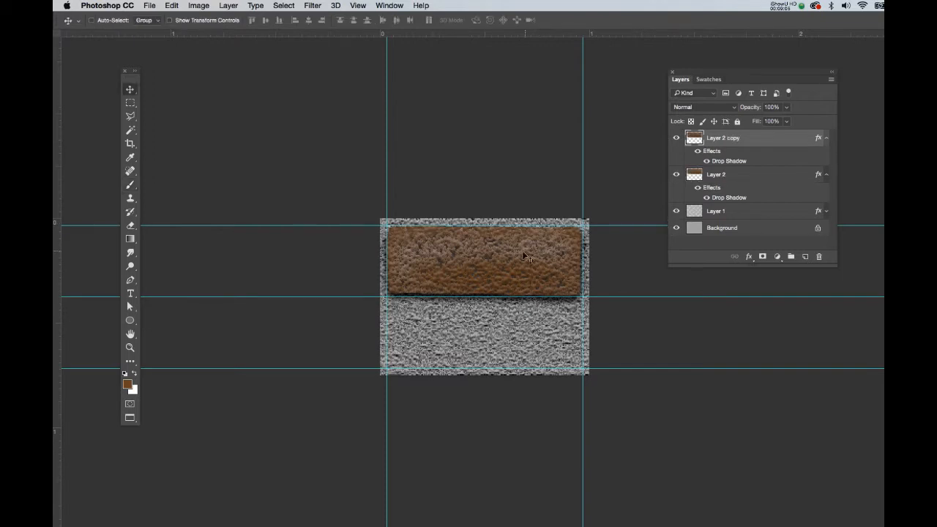
mouse_move(516, 262)
mouse_down()
mouse_move(512, 313)
mouse_move(513, 268)
mouse_up()
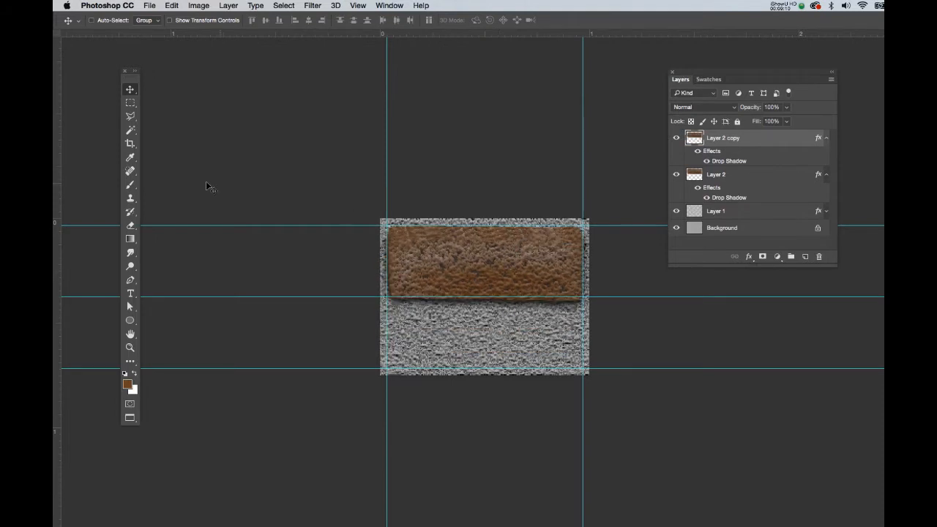
drag(57, 268, 484, 252)
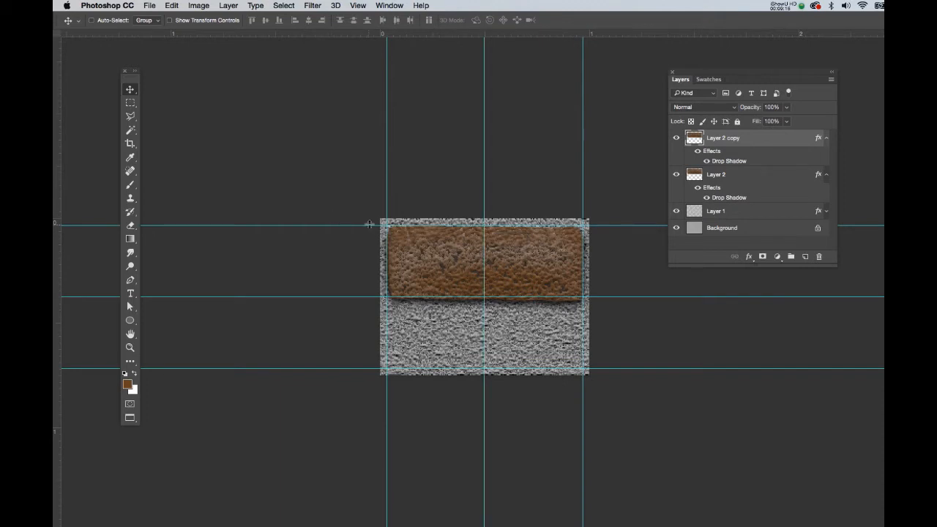
Step: Place copies of the band in the lower-left and lower-right halves beneath the original band
drag(421, 252, 337, 320)
drag(433, 326, 421, 325)
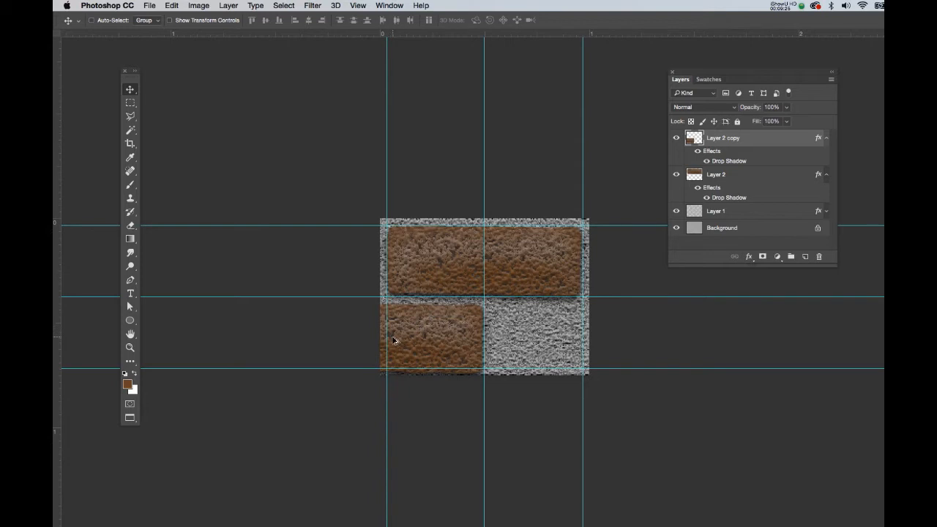
drag(394, 339, 552, 335)
Step: Hide the guides and nudge the lower brick copies upward to tighten the mortar gap
key(super+semicolon)
key(super+plus)
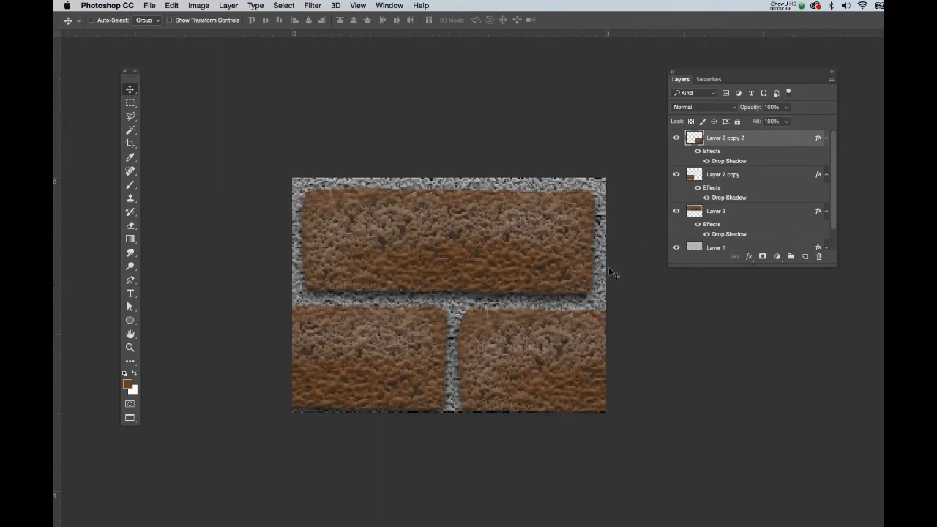
key(Up)
key(Up)
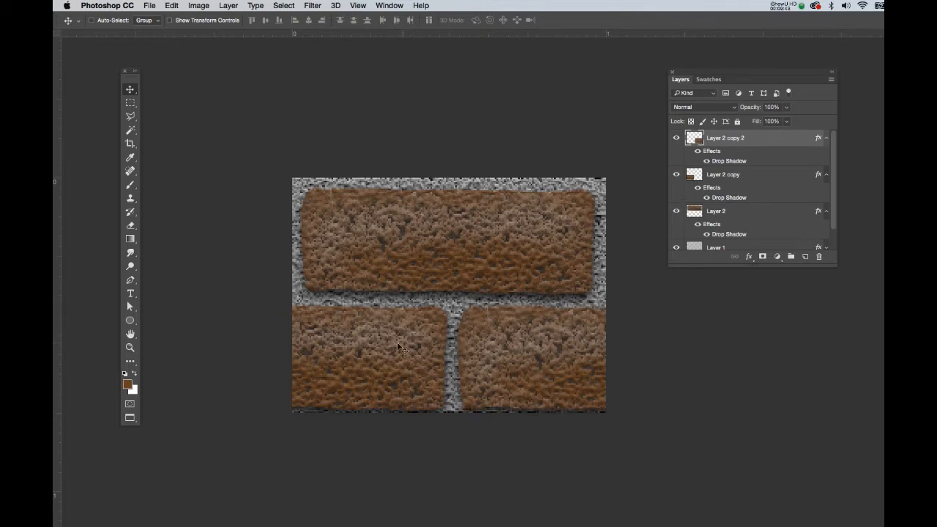
super+click(374, 354)
key(Up)
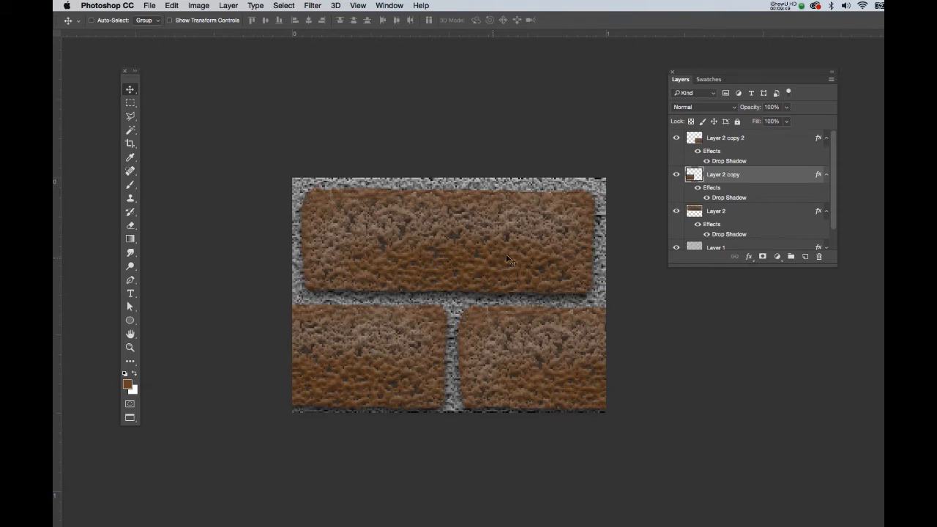
click(761, 141)
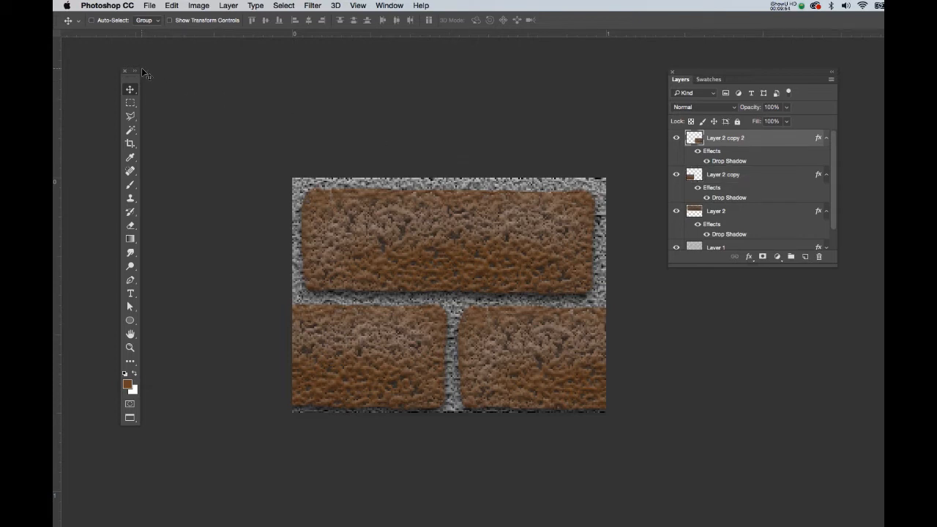
Step: Select the whole brick canvas and define it as a pattern
key(super+alt+i)
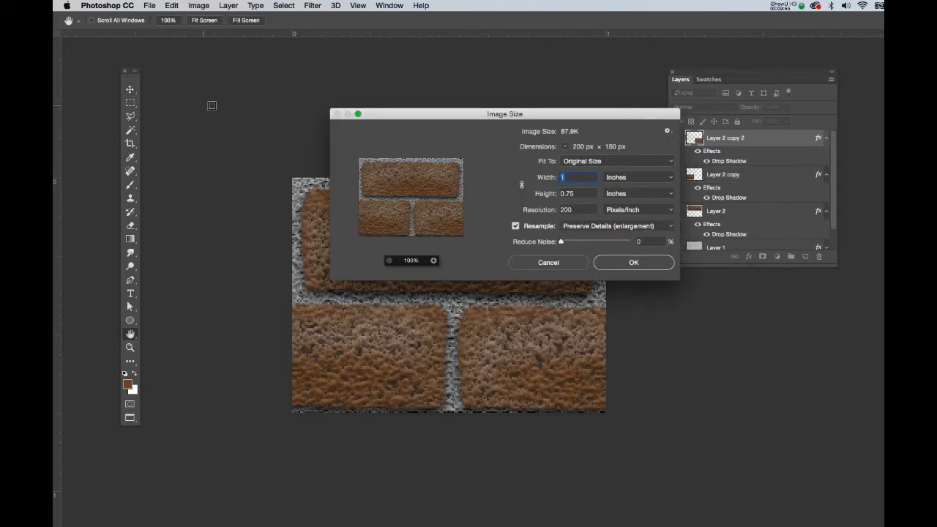
click(573, 260)
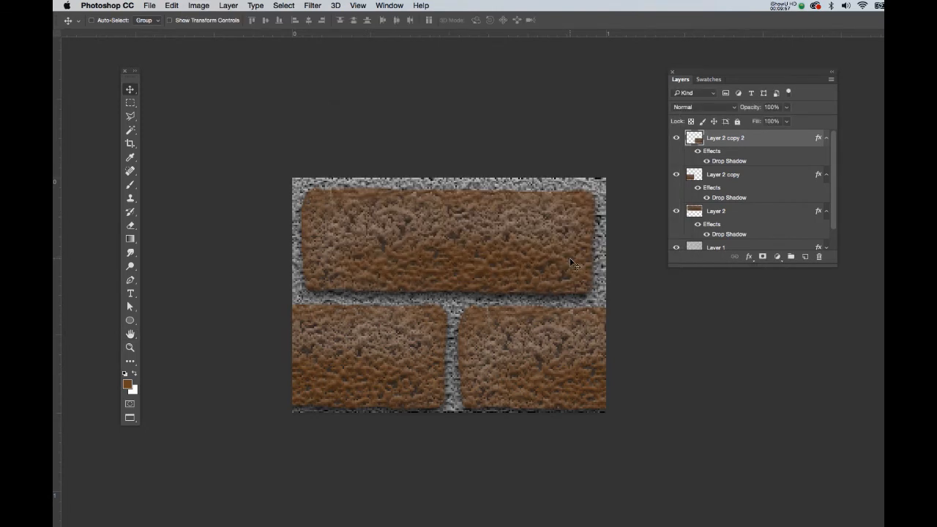
key(m)
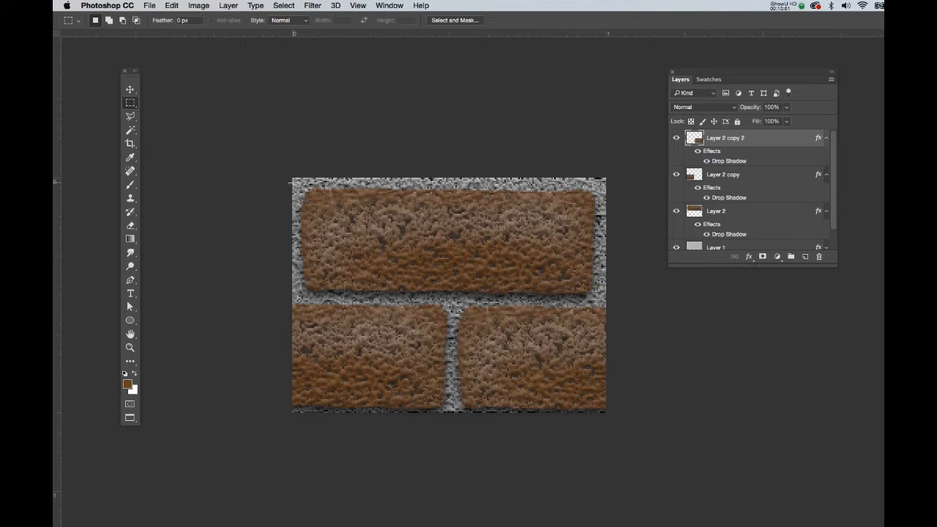
drag(292, 178, 606, 412)
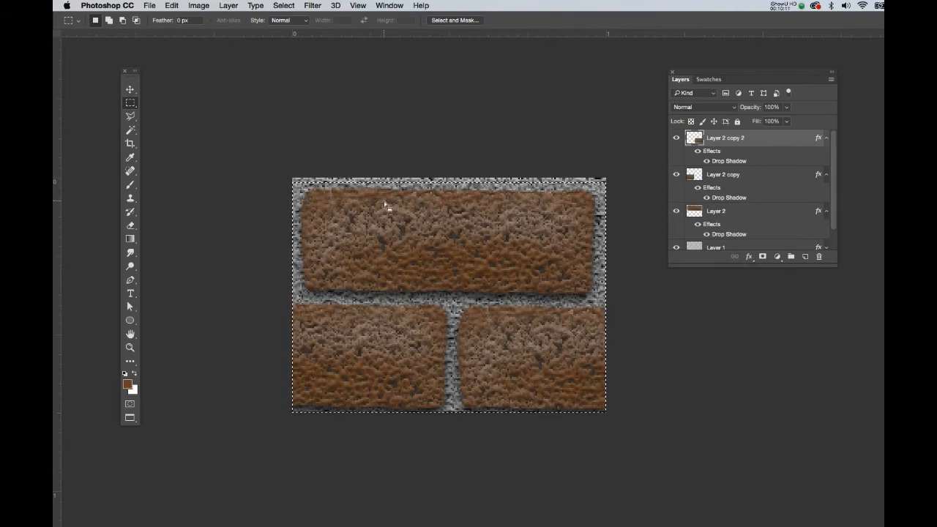
click(173, 7)
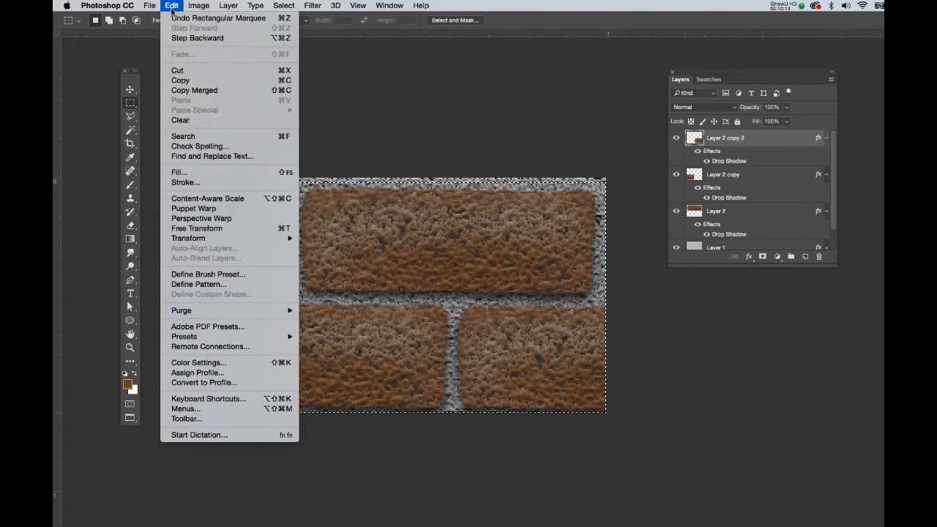
click(199, 284)
click(651, 271)
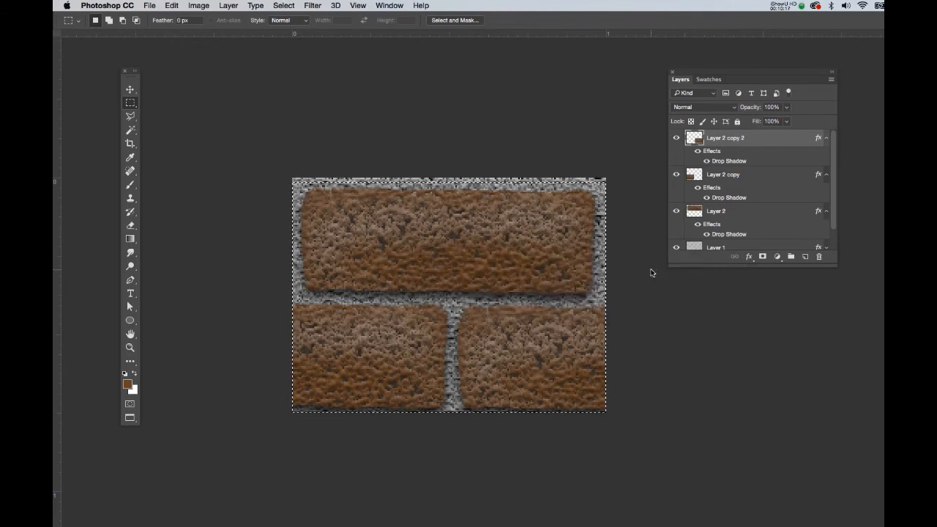
Step: Open the lastgasstation diffuse texture of the gas station model for editing
key(f)
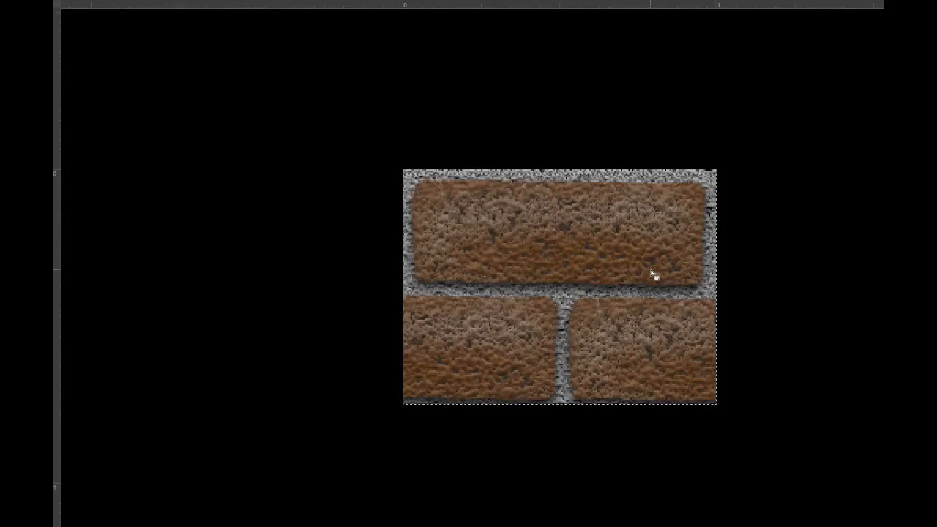
key(f)
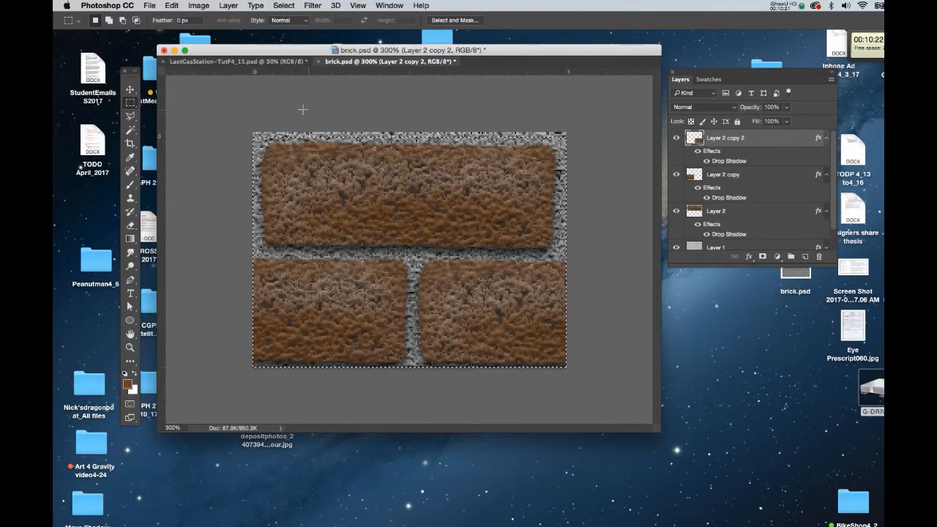
click(248, 62)
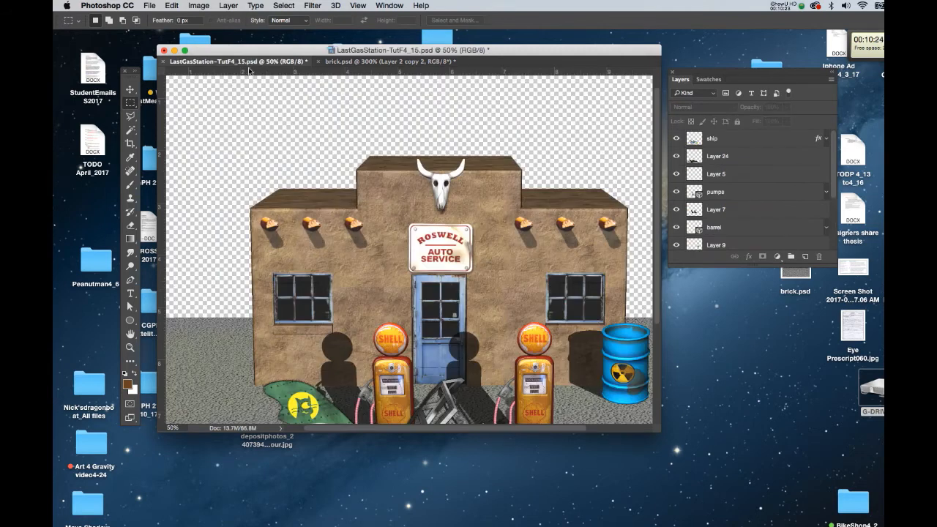
drag(832, 260, 879, 460)
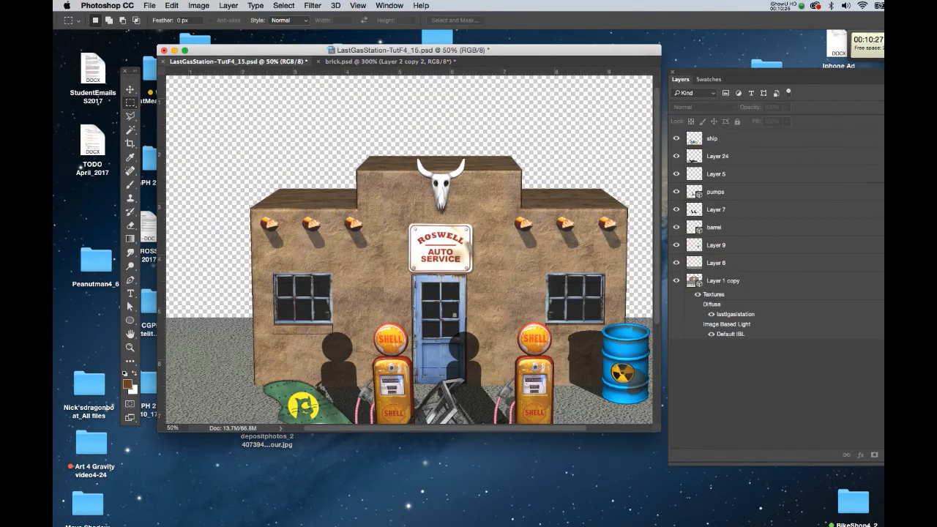
double_click(749, 315)
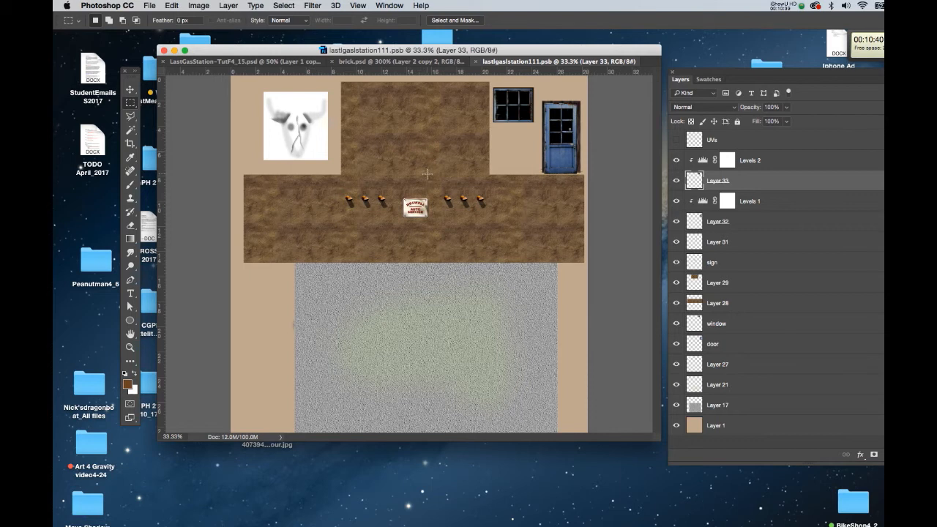
Step: Add a new empty layer above the Levels 2 adjustment in the texture document
click(797, 160)
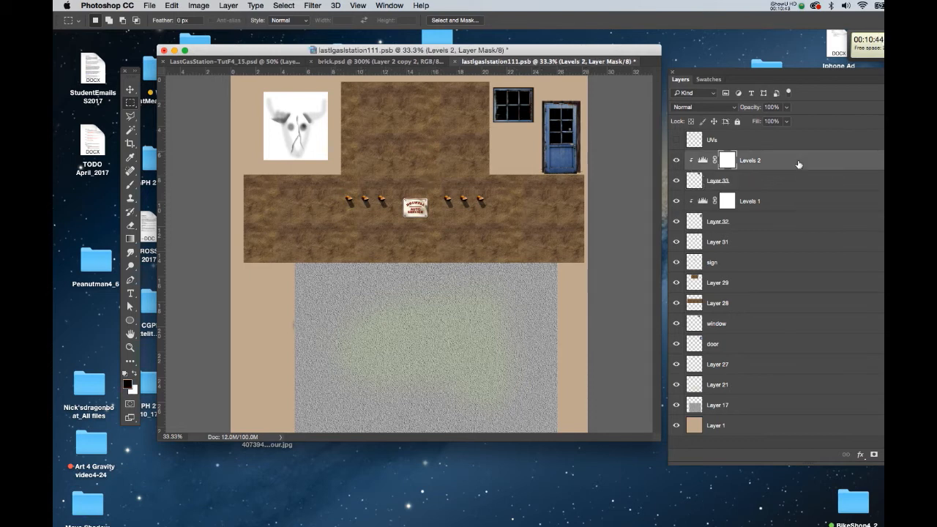
key(super+shift+n)
key(Return)
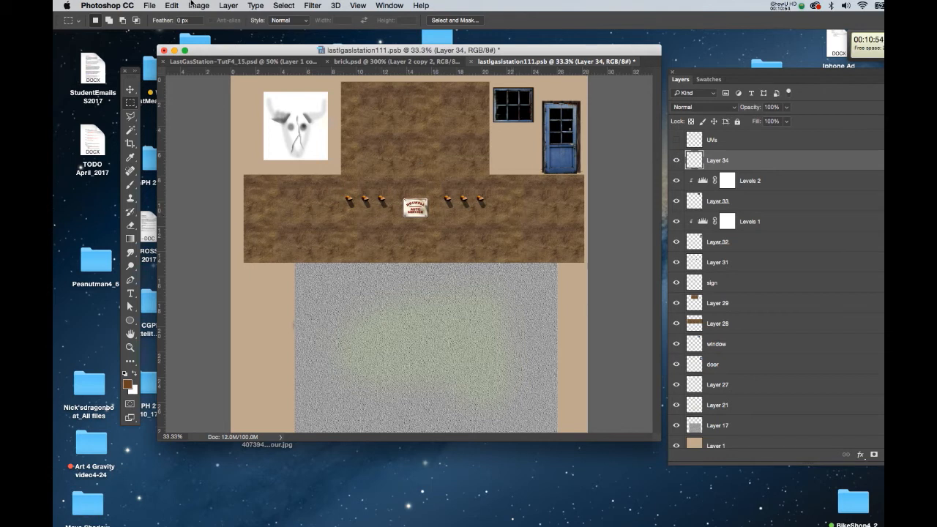
Step: Fill the new layer with the newly defined brick pattern
click(149, 6)
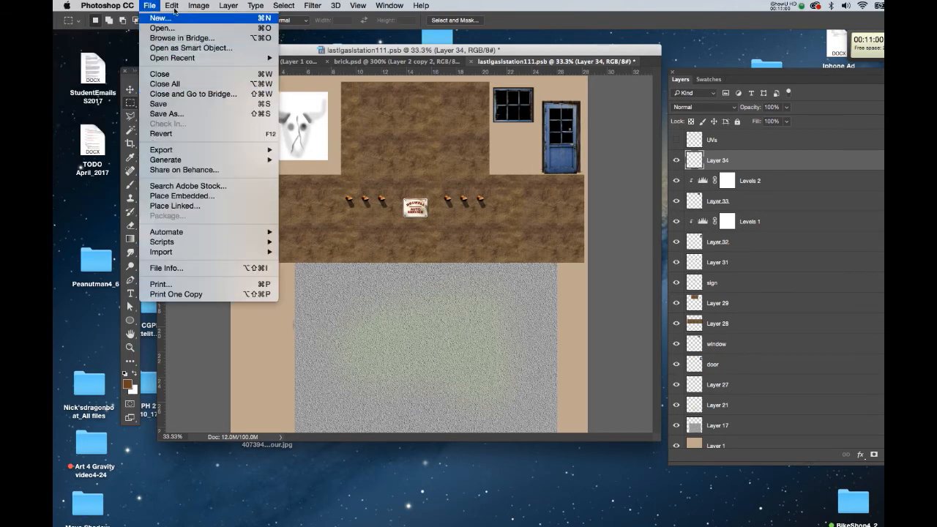
mouse_move(171, 6)
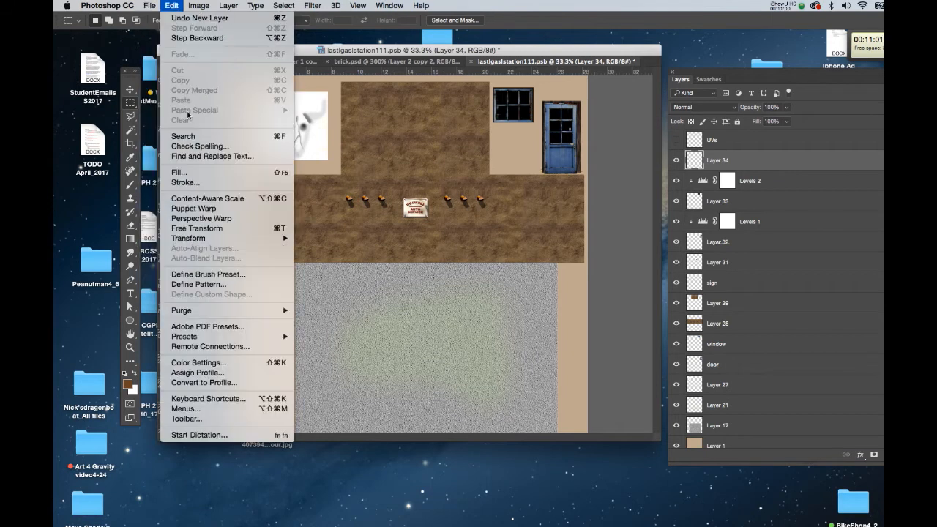
click(196, 175)
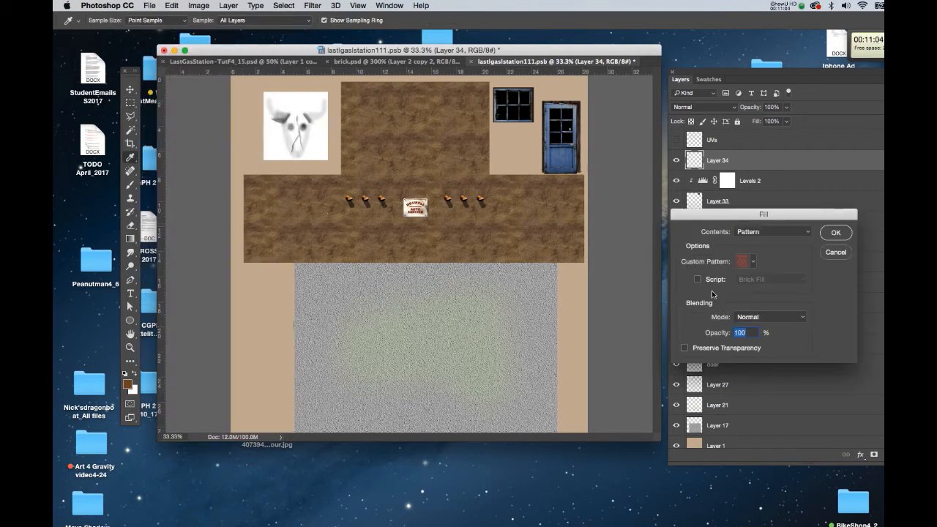
click(753, 262)
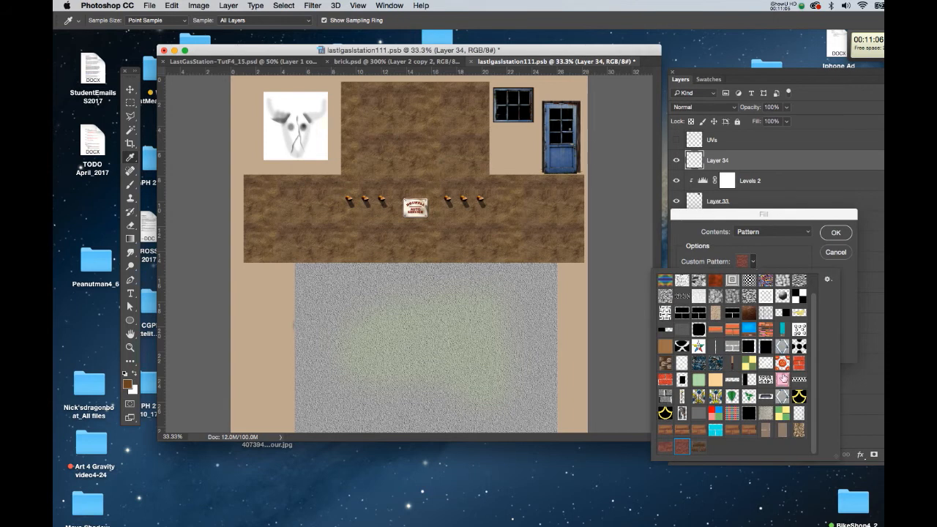
click(699, 446)
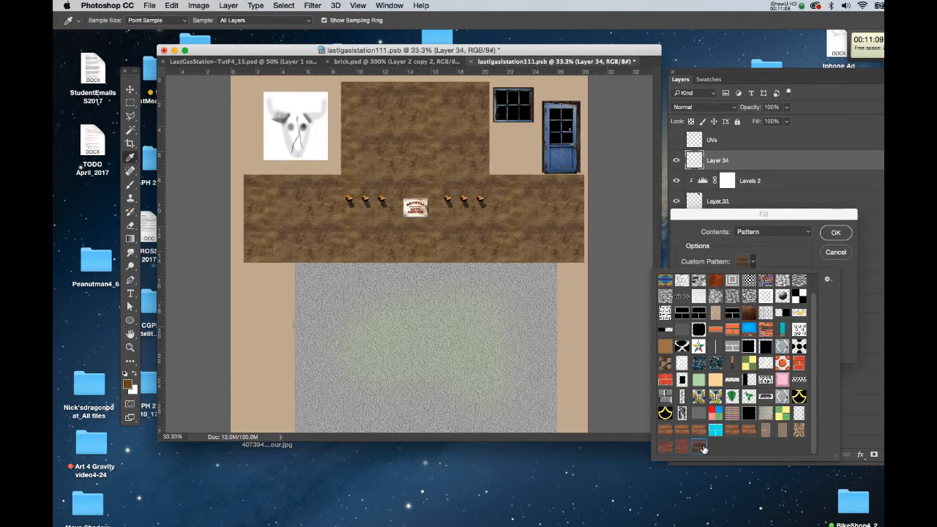
click(829, 238)
click(829, 239)
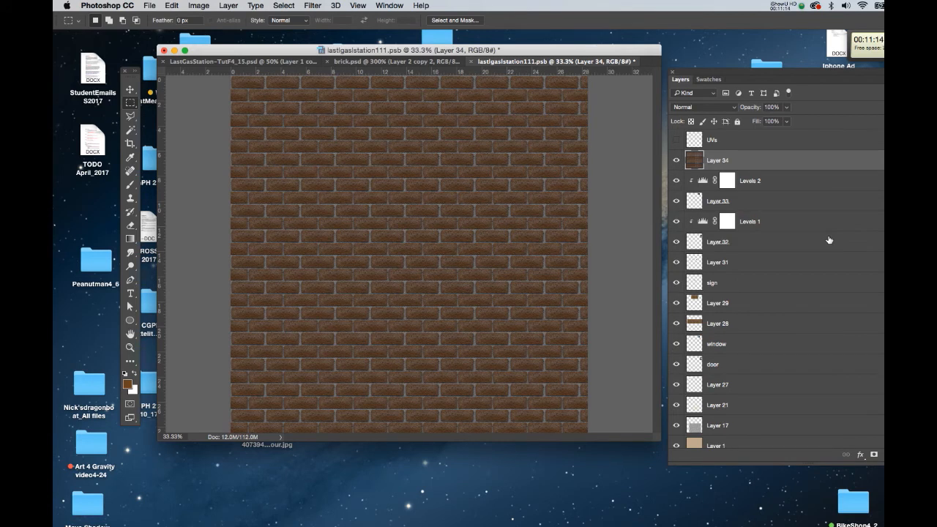
Step: Zoom in on the brick patch in the wall texture to inspect it
key(super+minus)
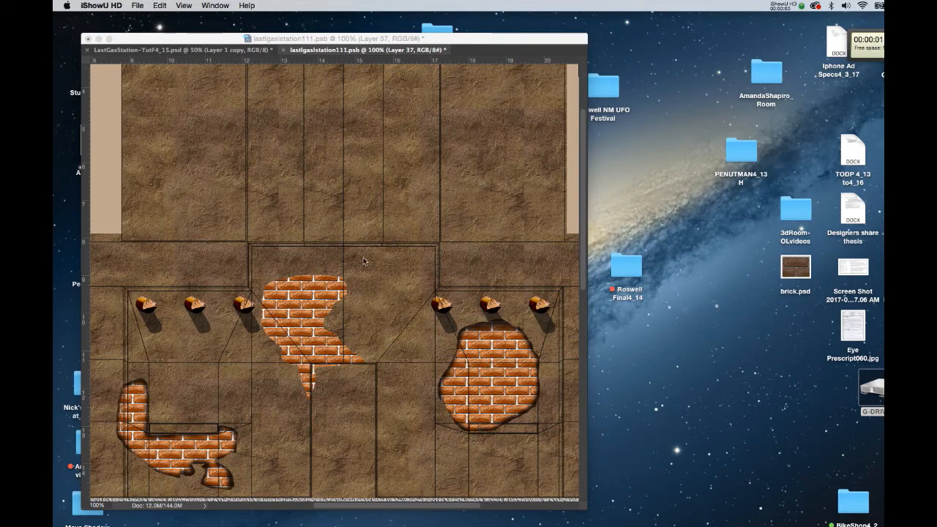
click(321, 299)
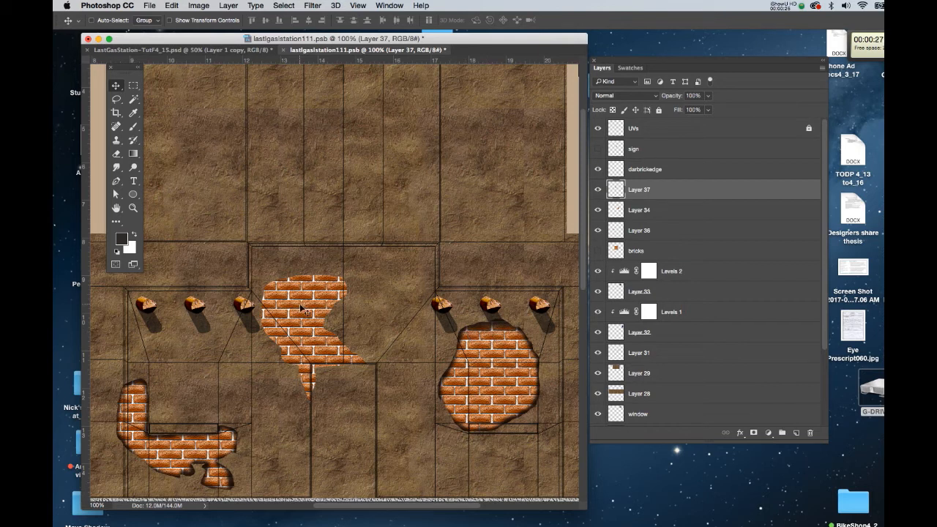
key(super+plus)
drag(263, 368, 319, 261)
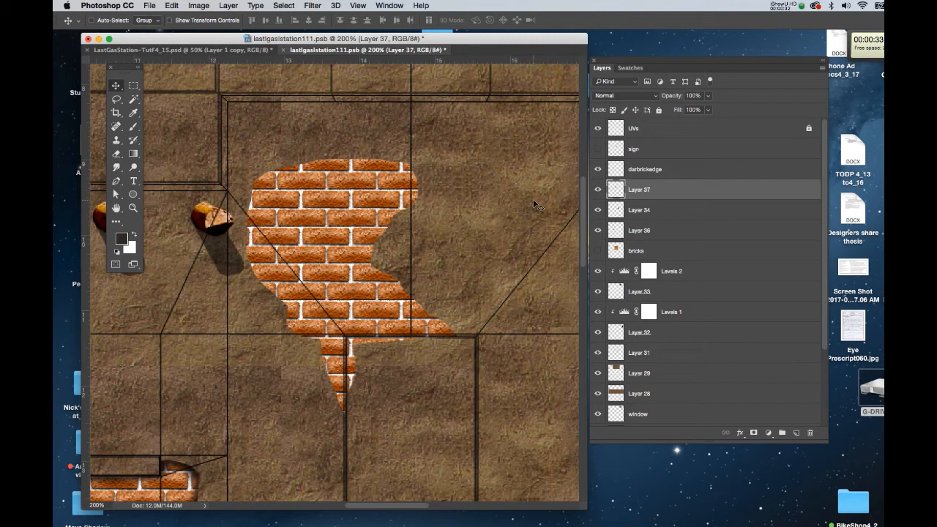
Step: Load the brick patch from Layer 37 as a selection and brush dark shadowed edges around it on the darbrickedge layer
super+click(615, 190)
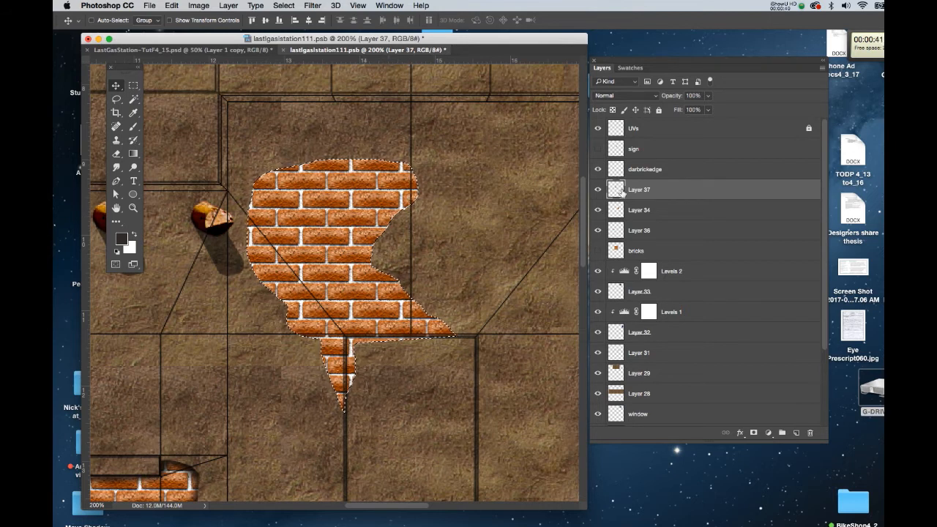
click(649, 173)
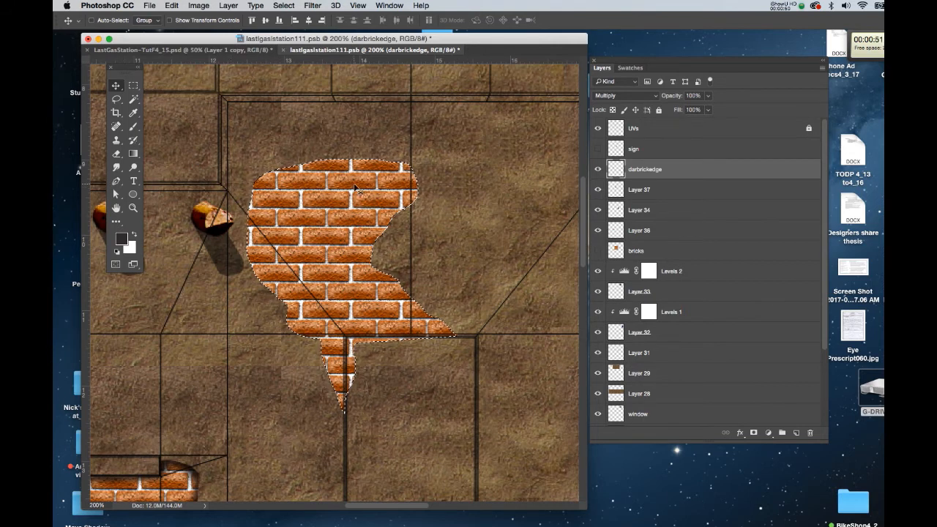
key(b)
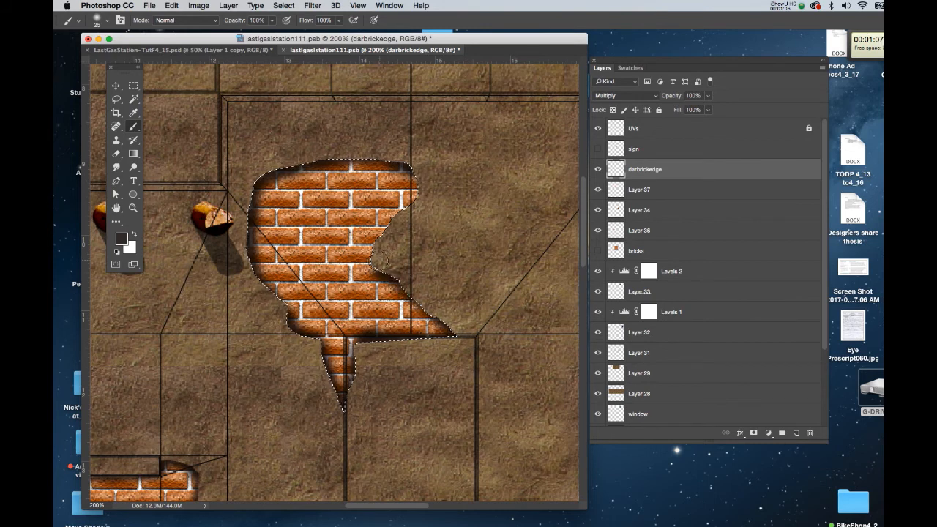
key(super+d)
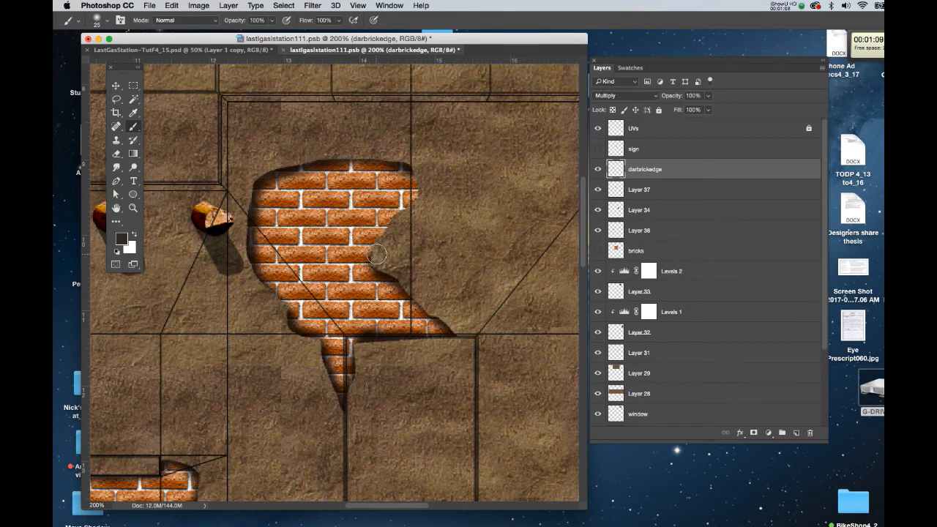
mouse_move(401, 164)
mouse_down()
mouse_move(418, 202)
mouse_move(386, 229)
mouse_move(375, 264)
mouse_move(402, 283)
mouse_up()
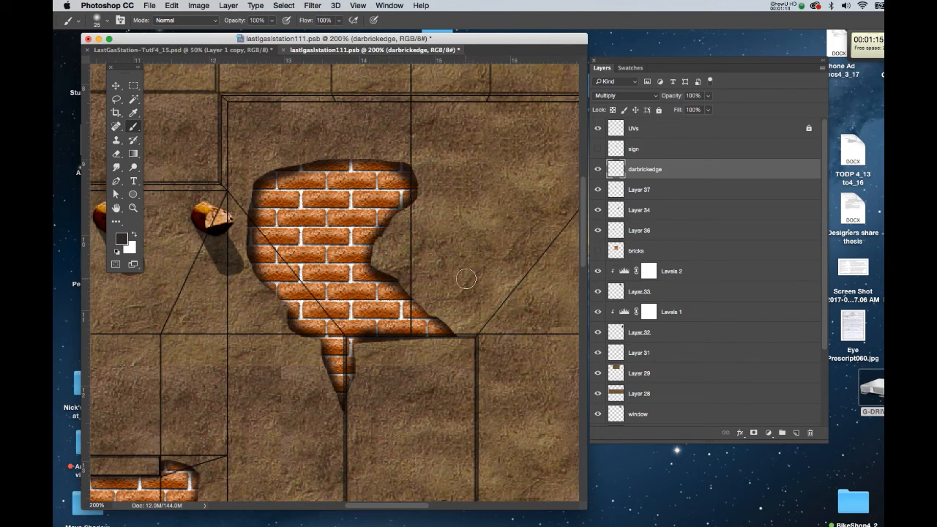
Step: Hide the UVs layer, save the texture document, and switch back to the LastGasStation-TutF4_15 model document
key(super+s)
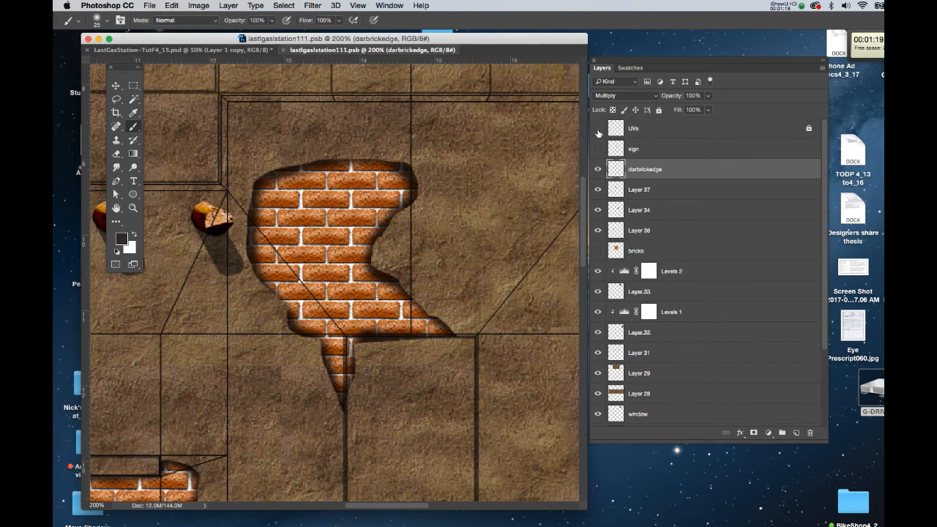
click(597, 130)
key(super+s)
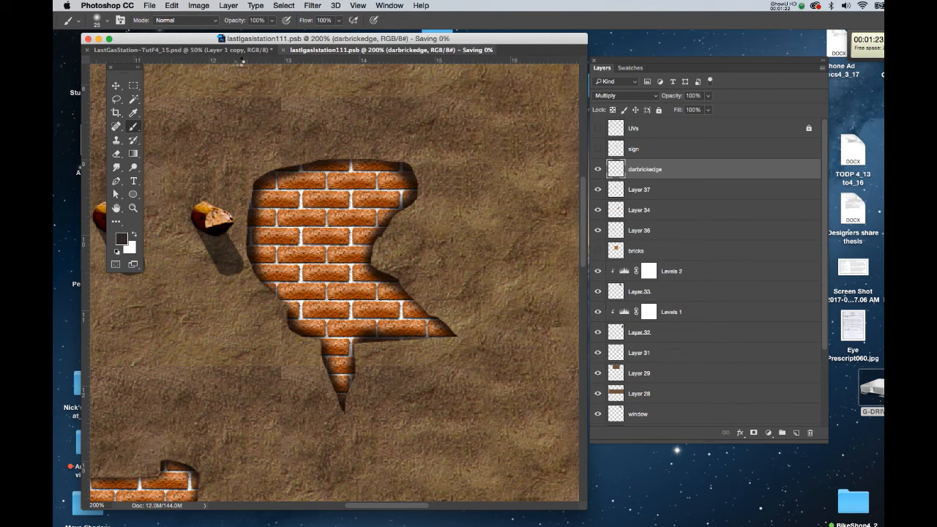
click(232, 50)
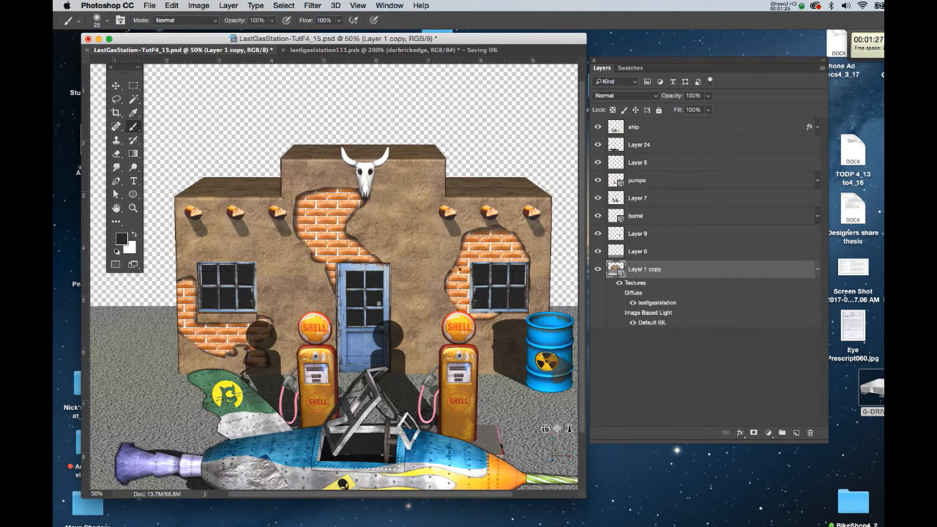